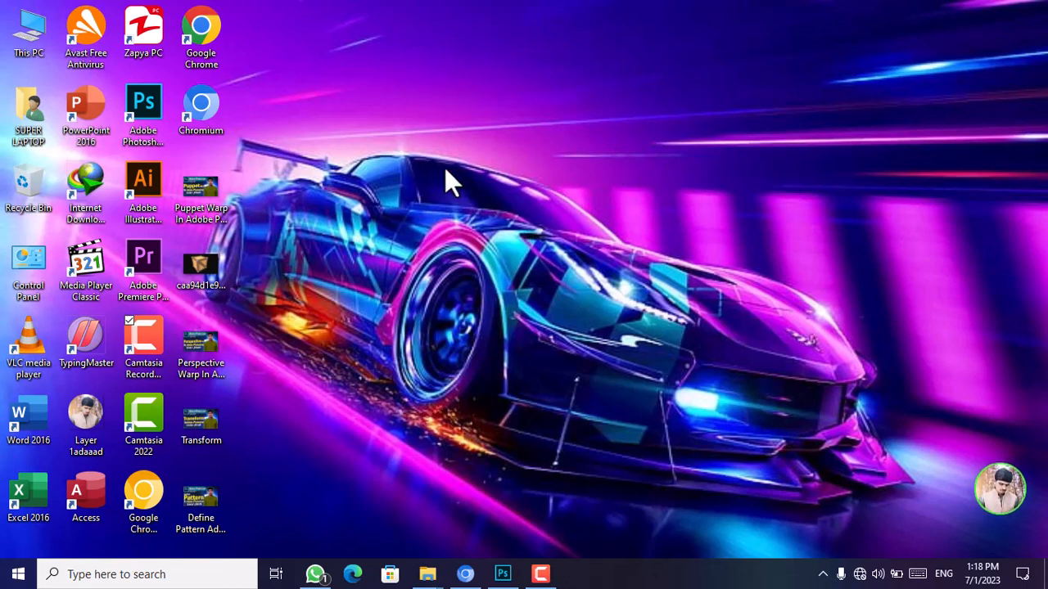
Step: Switch to Photoshop and examine the available Purge options
{"action": "left_click", "coordinate": [503, 576]}
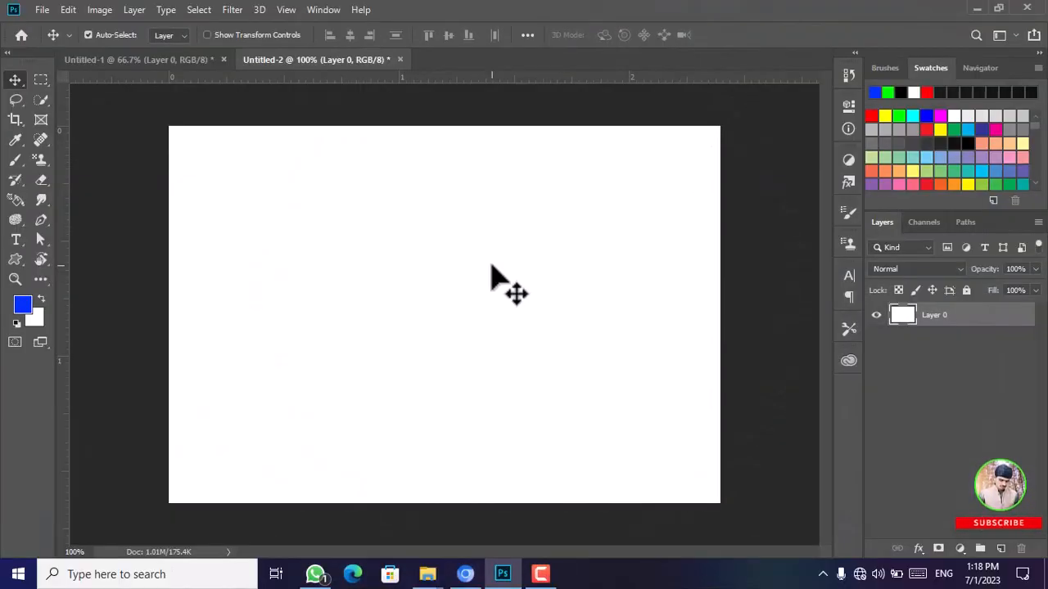
{"action": "left_click", "coordinate": [73, 8]}
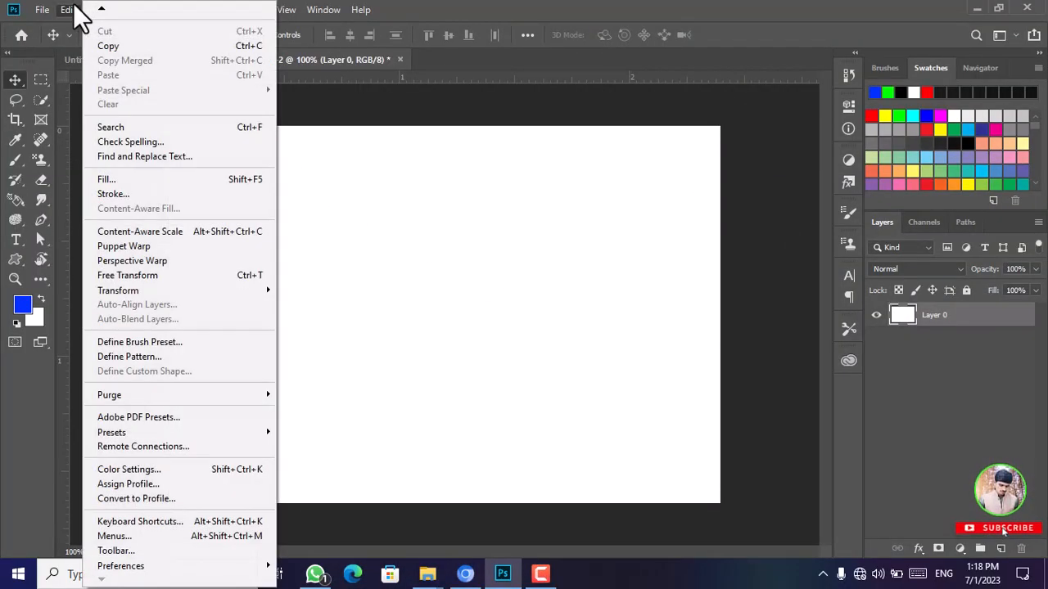
{"action": "mouse_move", "coordinate": [97, 394]}
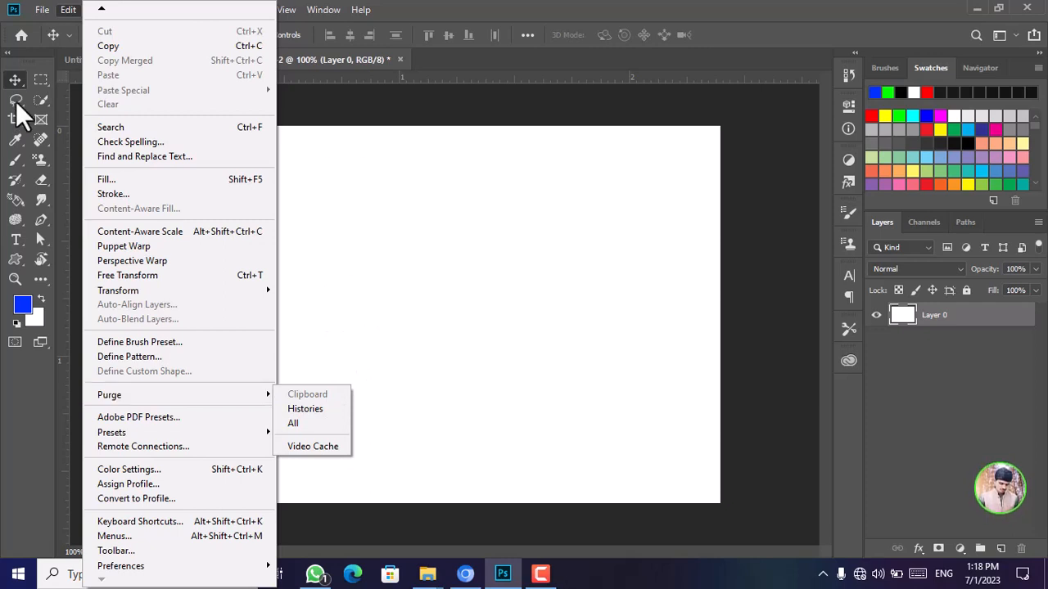
{"action": "left_click", "coordinate": [319, 122]}
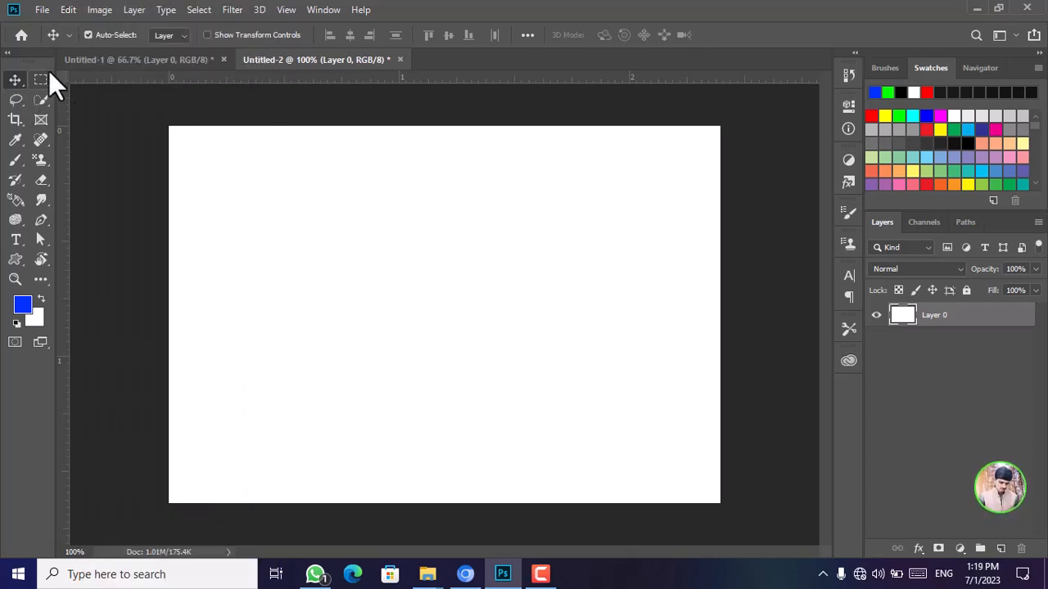
Step: Undo the three existing rectangular selections in the Untitled-1 document
{"action": "left_click", "coordinate": [124, 59]}
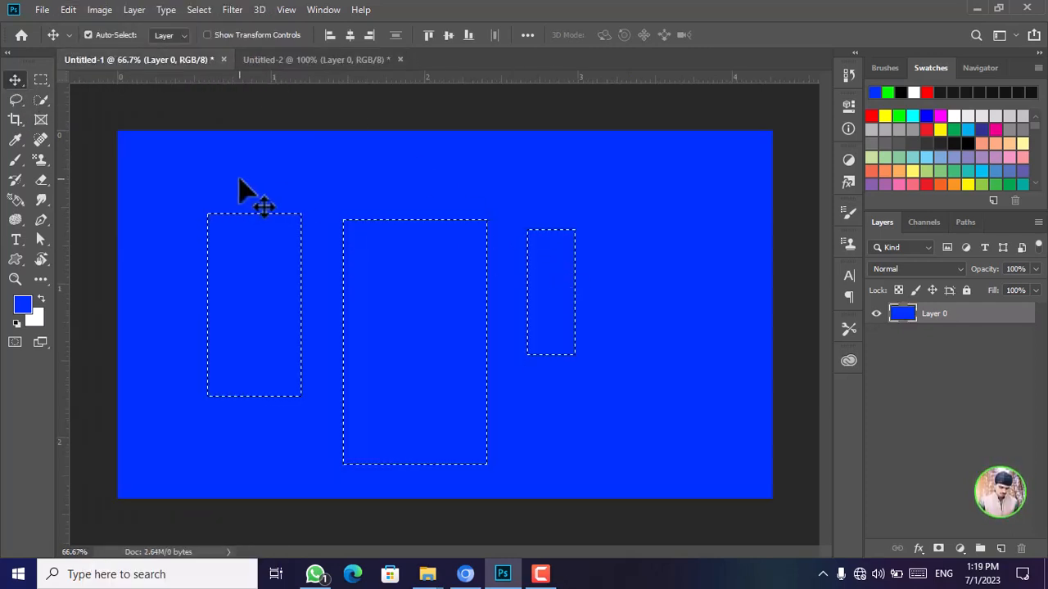
{"action": "key", "text": "ctrl+z"}
{"action": "key", "text": "ctrl+z"}
{"action": "key", "text": "ctrl+z"}
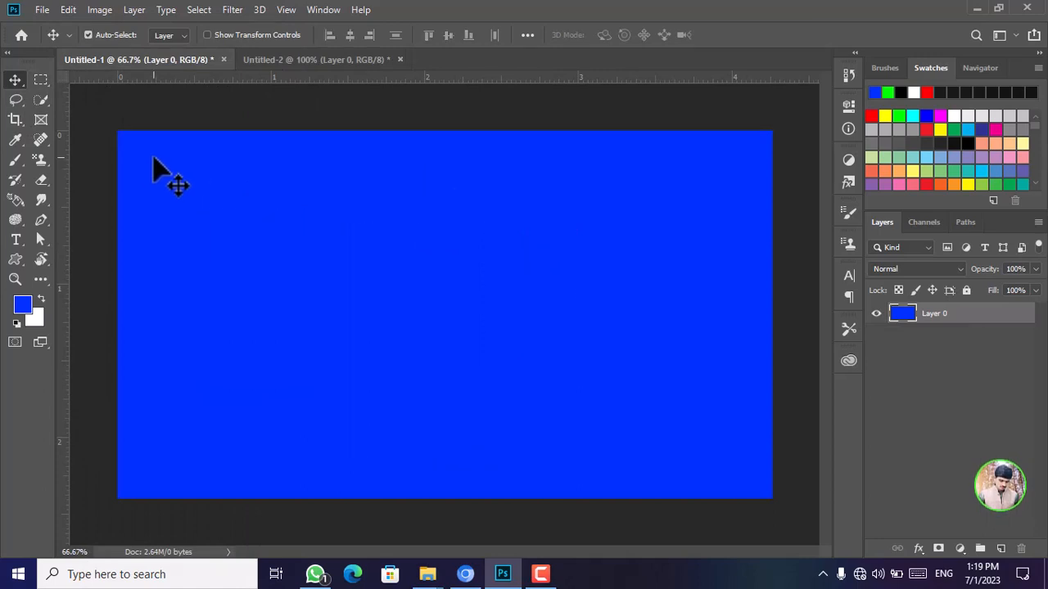
{"action": "left_click", "coordinate": [312, 59]}
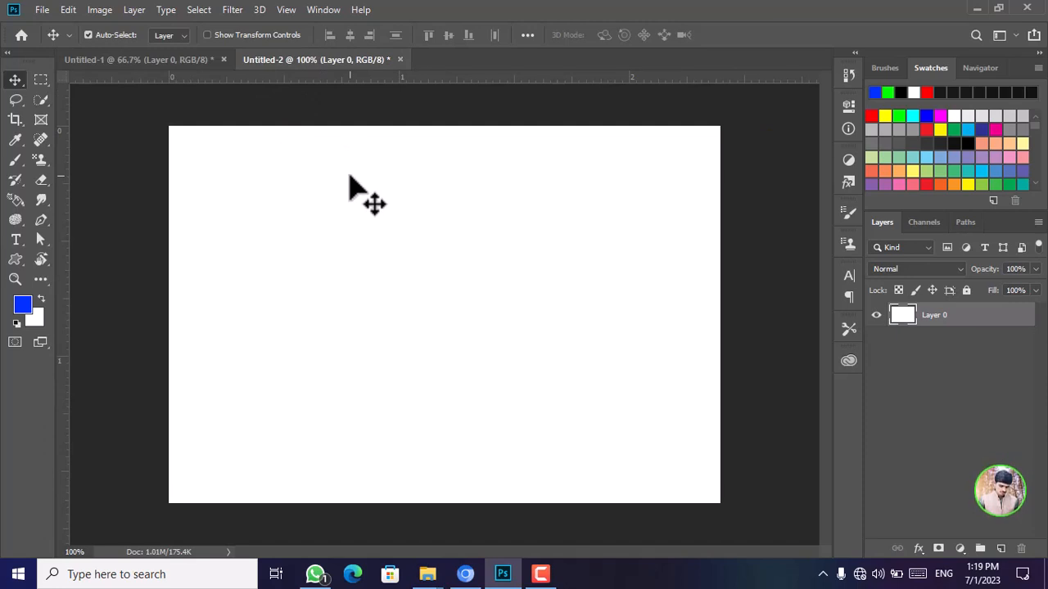
{"action": "left_click", "coordinate": [184, 62]}
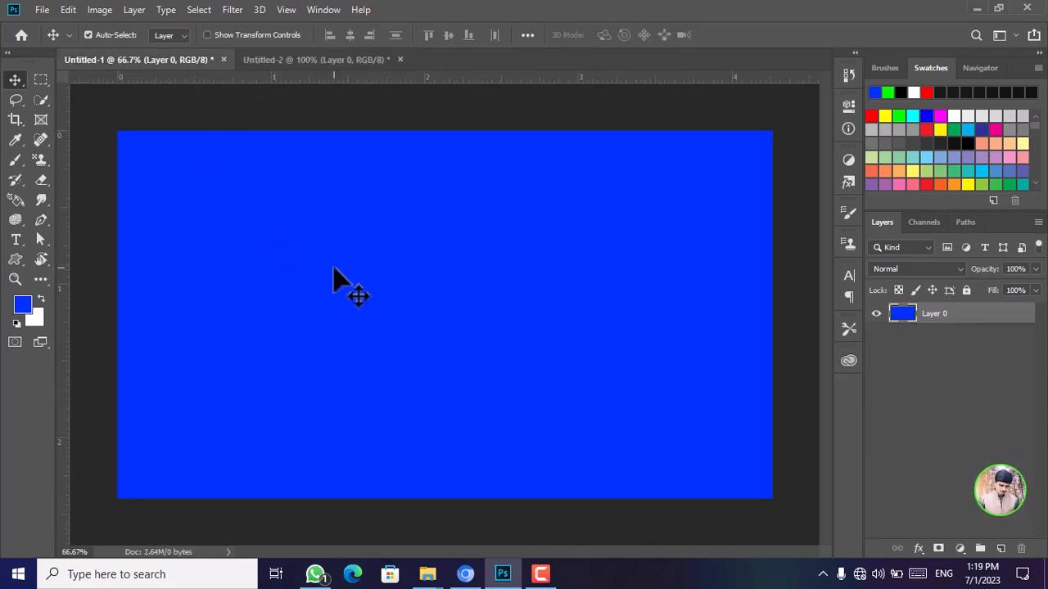
Step: Draw three narrow, tall rectangular marquee selections side by side on the blue layer in Untitled-1
{"action": "left_click", "coordinate": [41, 80]}
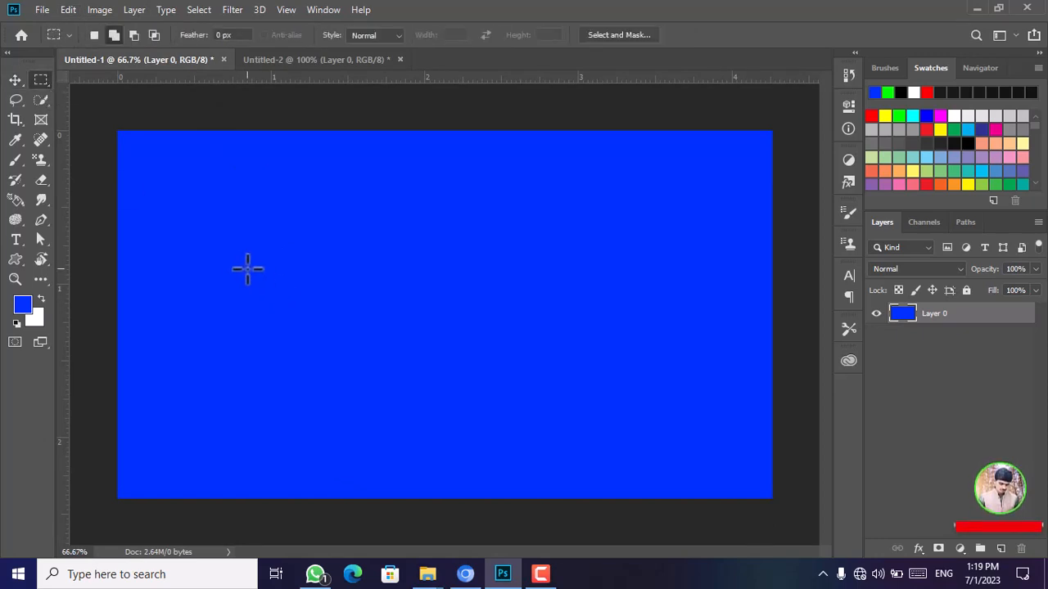
{"action": "left_click_drag", "start_coordinate": [246, 258], "coordinate": [293, 400]}
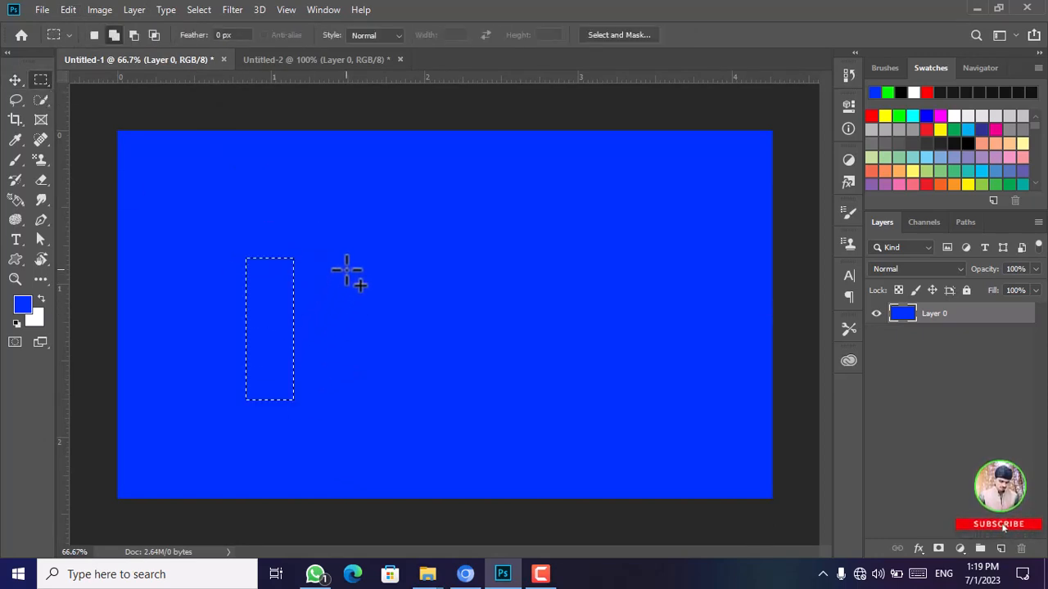
{"action": "left_click_drag", "start_coordinate": [345, 254], "coordinate": [386, 397]}
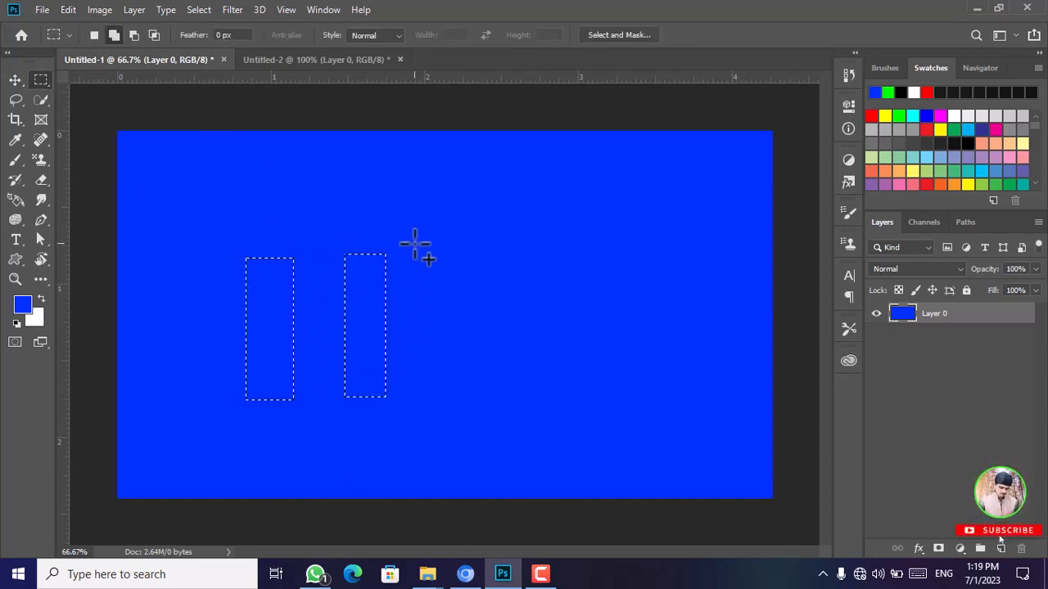
{"action": "left_click_drag", "start_coordinate": [437, 255], "coordinate": [483, 391]}
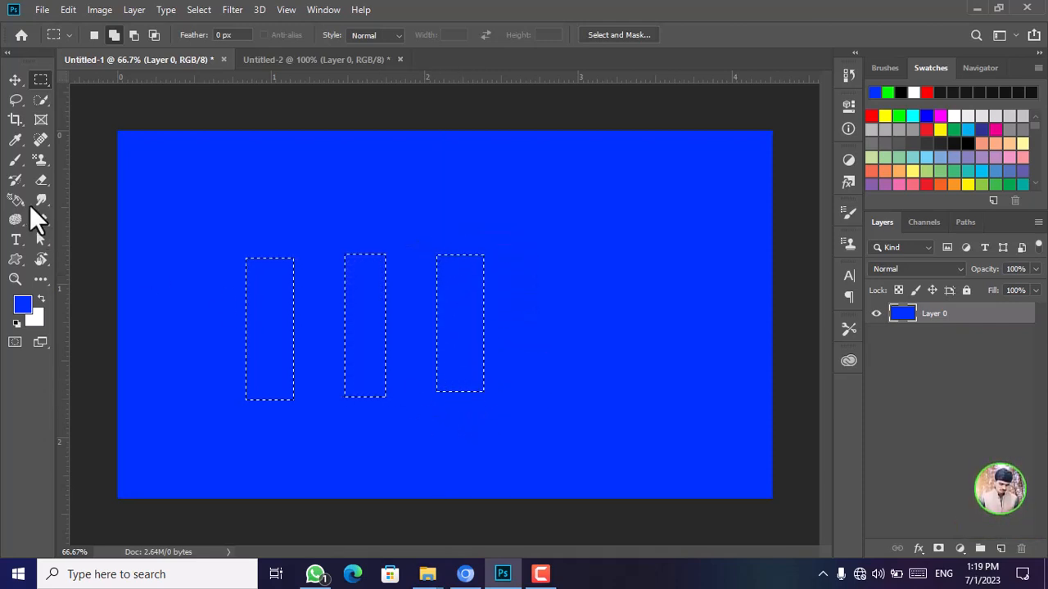
Step: Switch to the Move tool and copy the three selected areas of the blue layer
{"action": "left_click", "coordinate": [13, 79]}
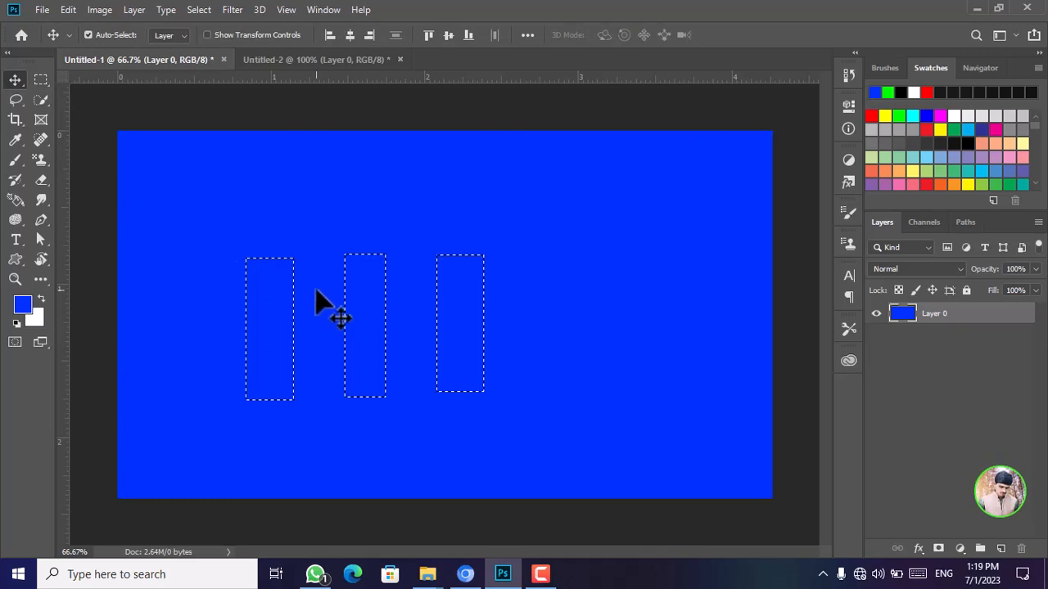
{"action": "left_click", "coordinate": [73, 9]}
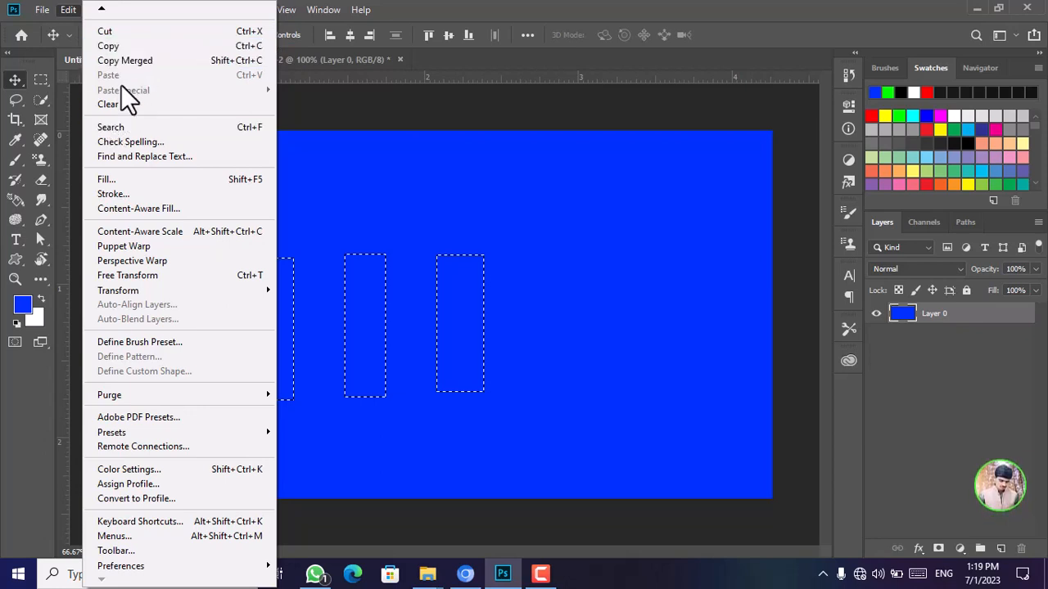
{"action": "left_click", "coordinate": [128, 47]}
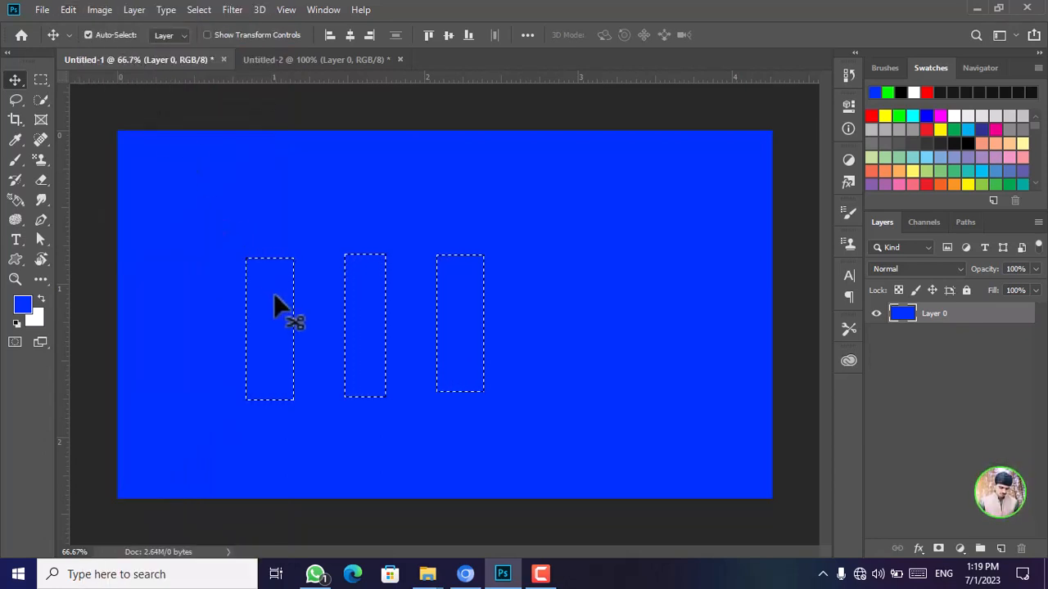
Step: Paste the copied blue bars into the Untitled-2 document and shift them slightly to the left
{"action": "left_click", "coordinate": [279, 62]}
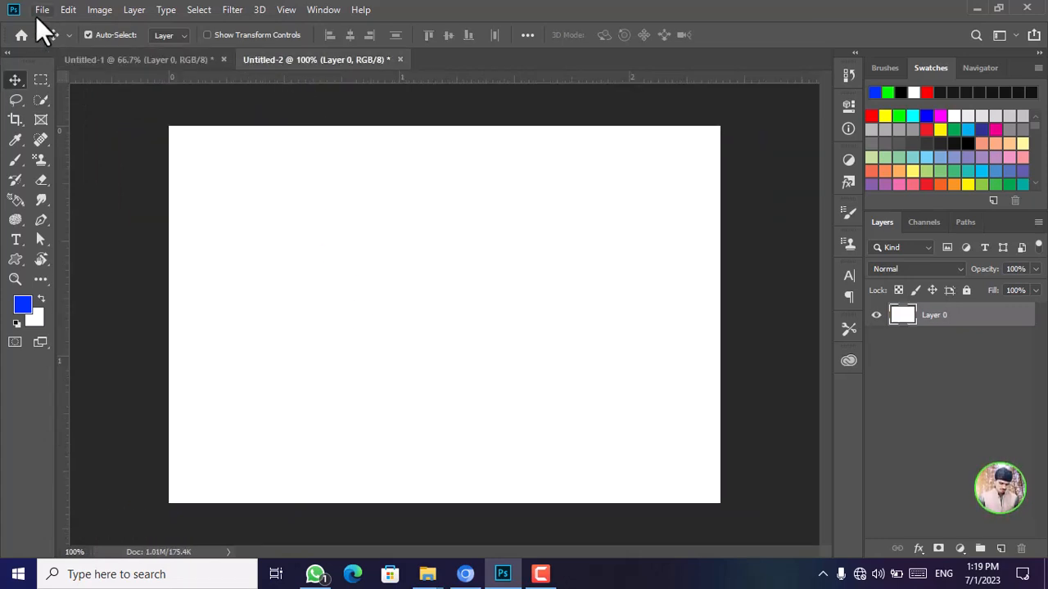
{"action": "left_click", "coordinate": [67, 10]}
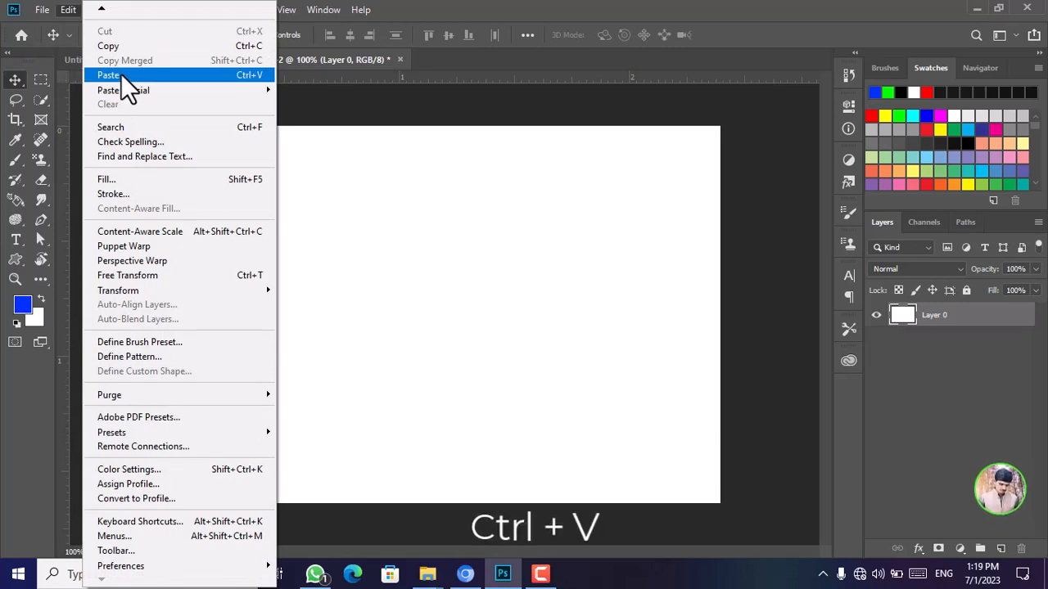
{"action": "mouse_move", "coordinate": [136, 90]}
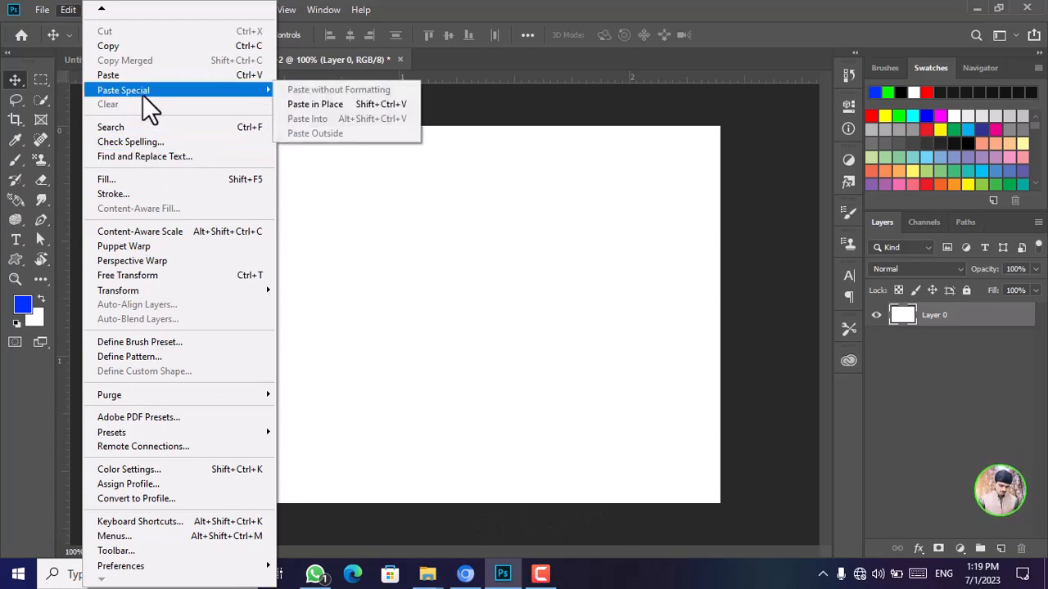
{"action": "left_click", "coordinate": [216, 76]}
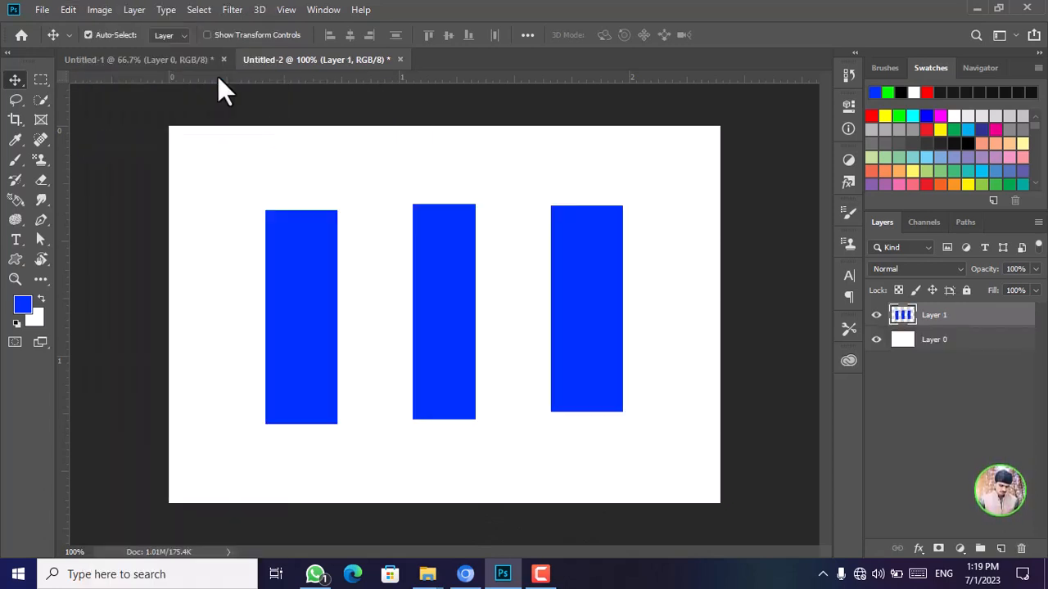
{"action": "left_click_drag", "start_coordinate": [457, 283], "coordinate": [449, 281]}
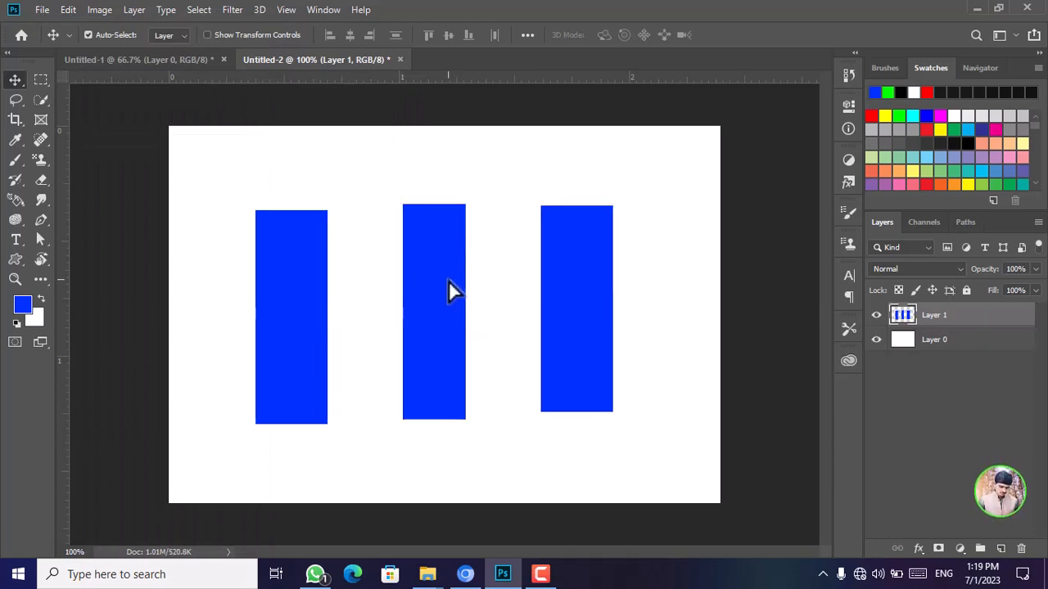
Step: Purge the clipboard and accept that this cannot be undone
{"action": "left_click", "coordinate": [71, 11]}
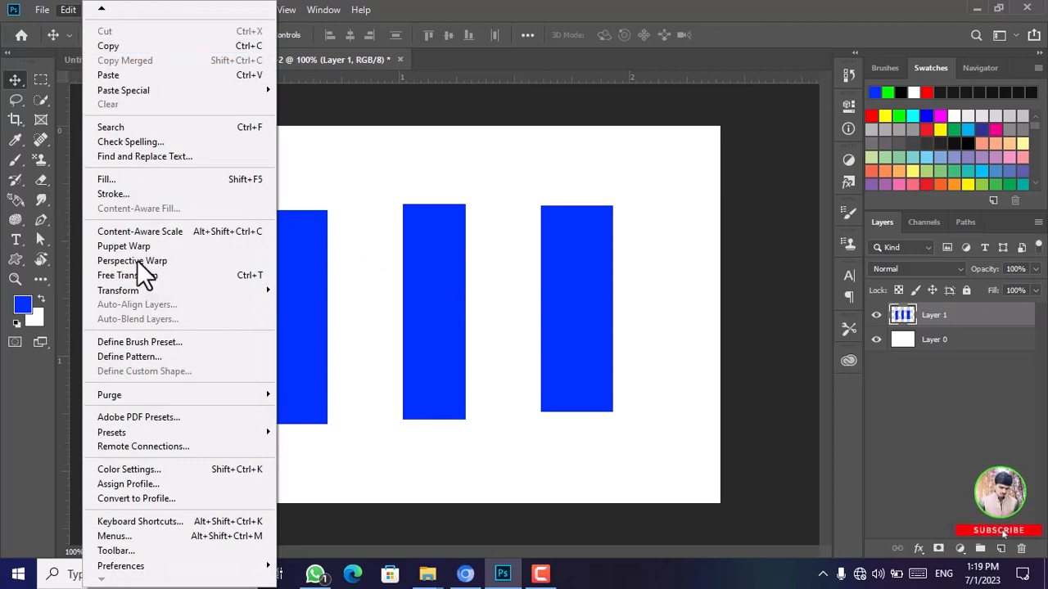
{"action": "mouse_move", "coordinate": [165, 392]}
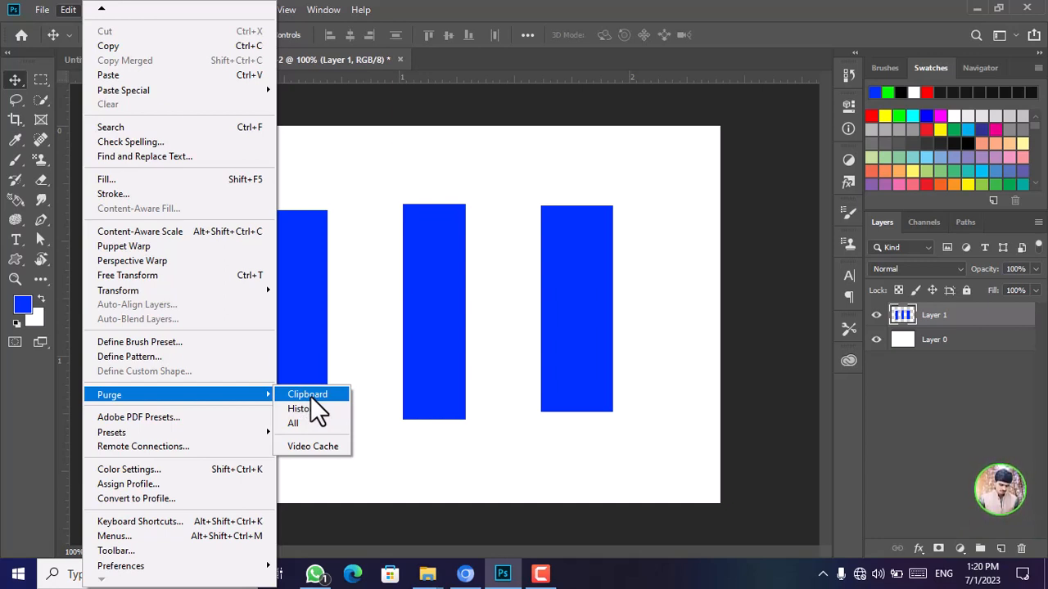
{"action": "left_click", "coordinate": [310, 397]}
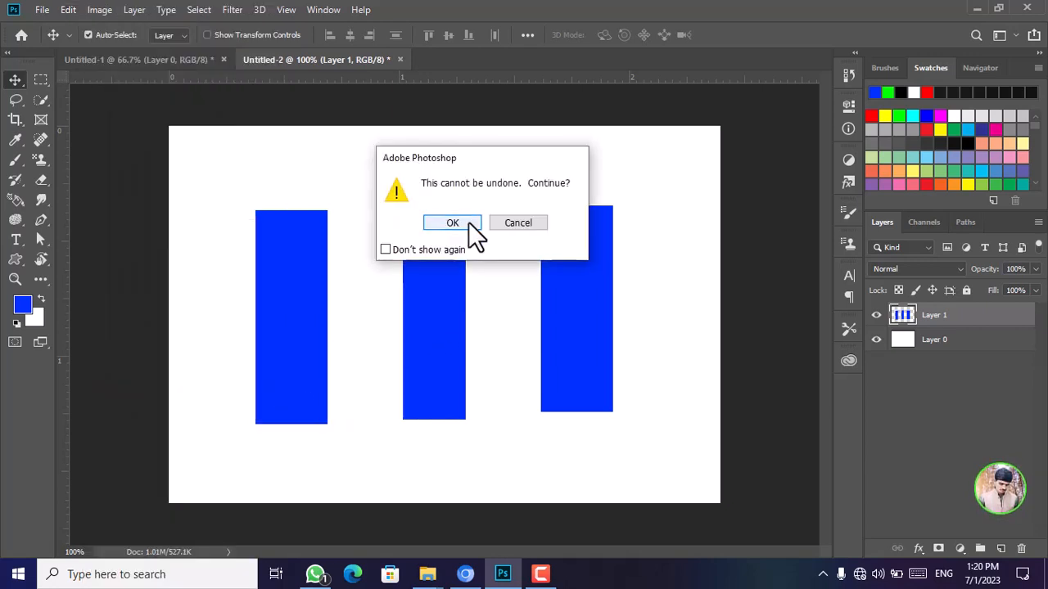
{"action": "left_click", "coordinate": [468, 221]}
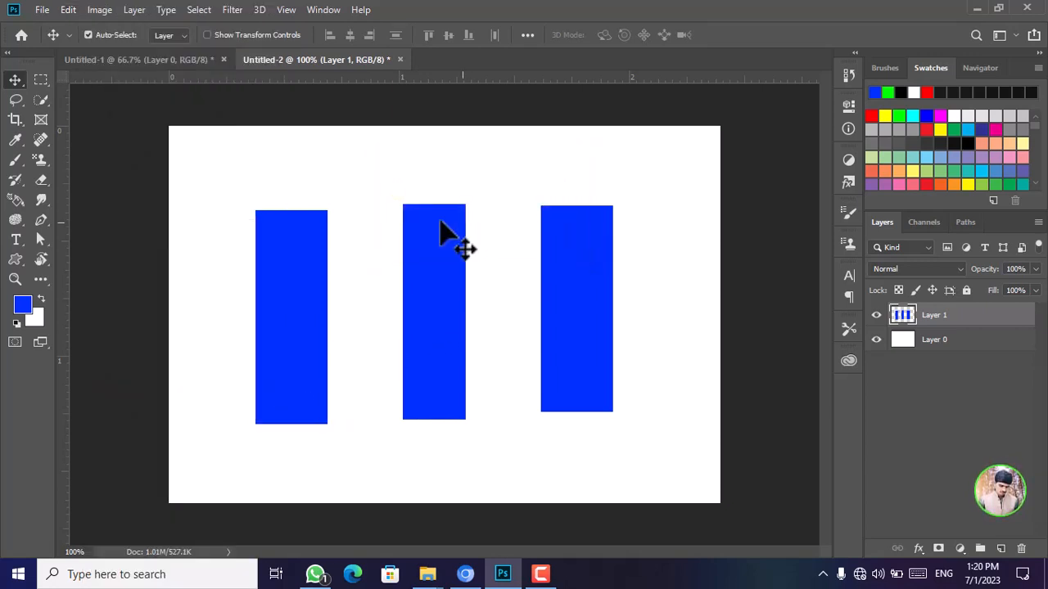
Step: Check whether the Paste commands are available in the Untitled-2 document
{"action": "left_click", "coordinate": [74, 9]}
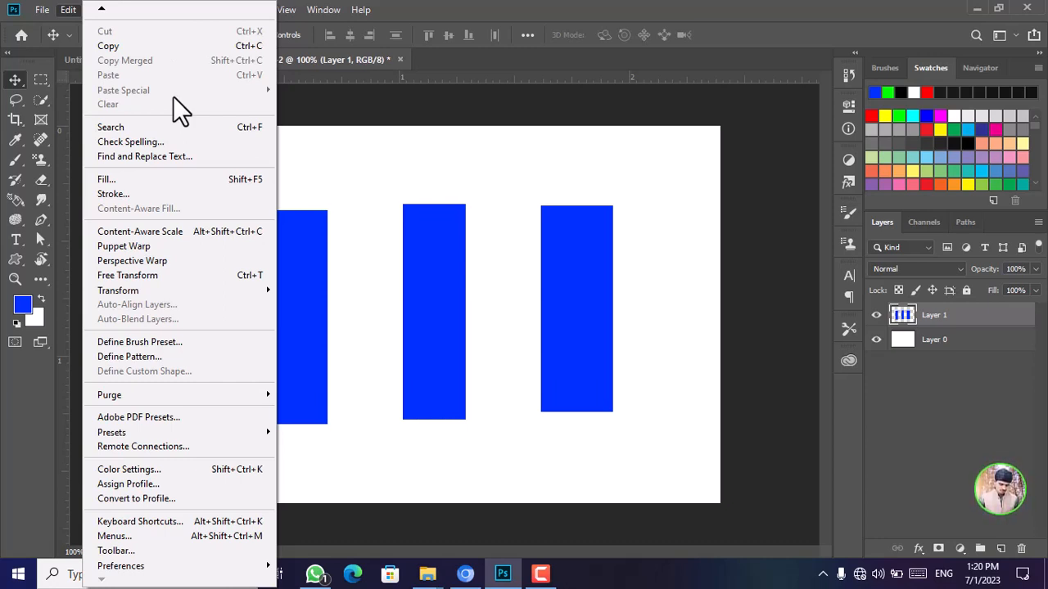
{"action": "left_click", "coordinate": [431, 250]}
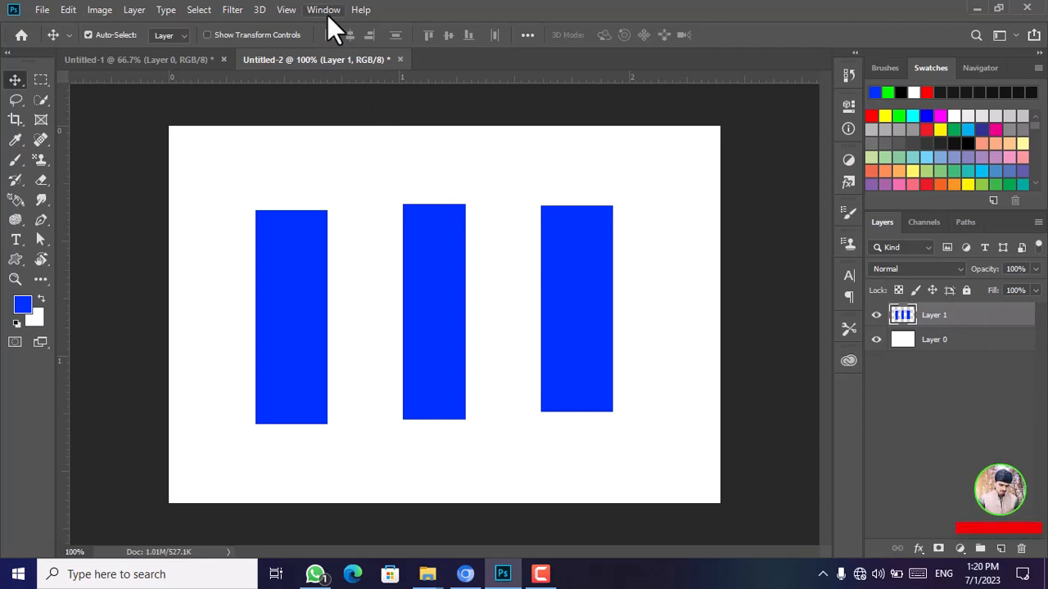
{"action": "left_click", "coordinate": [72, 8]}
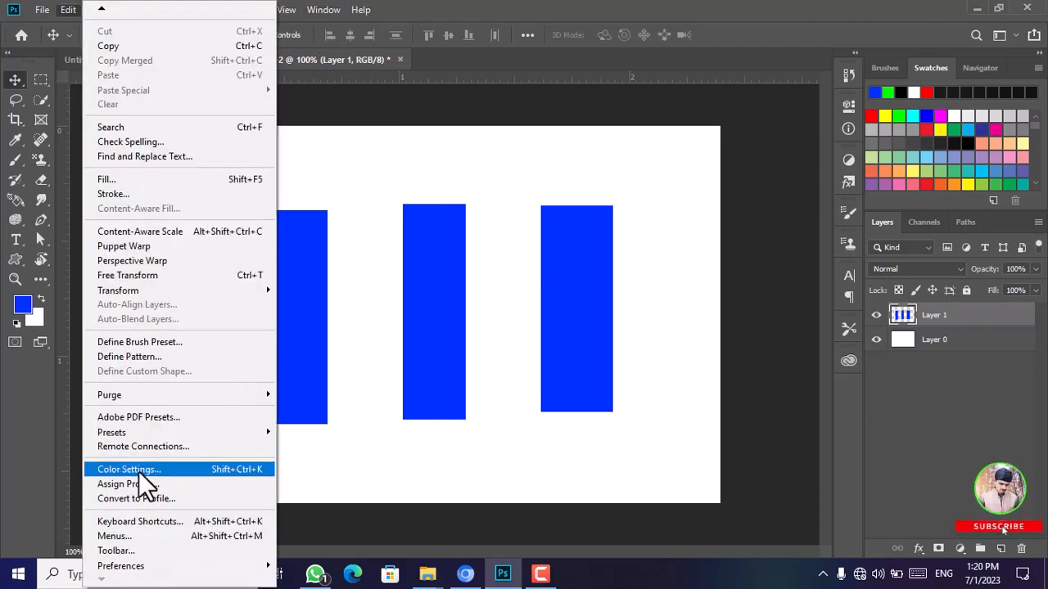
{"action": "left_click", "coordinate": [322, 410]}
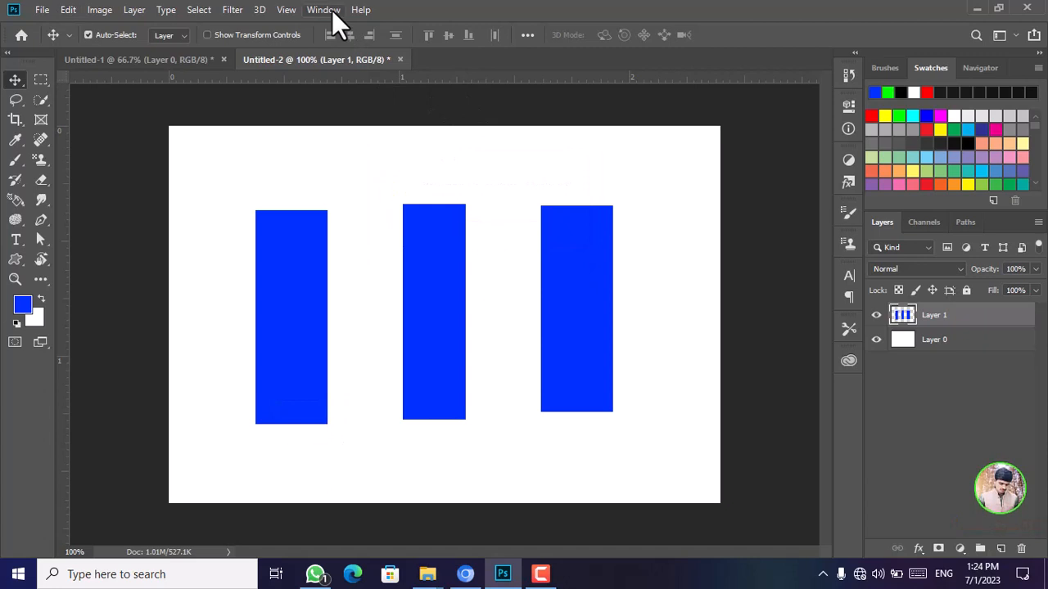
Step: Display the History panel and enlarge it downward to show more history states
{"action": "left_click", "coordinate": [324, 9]}
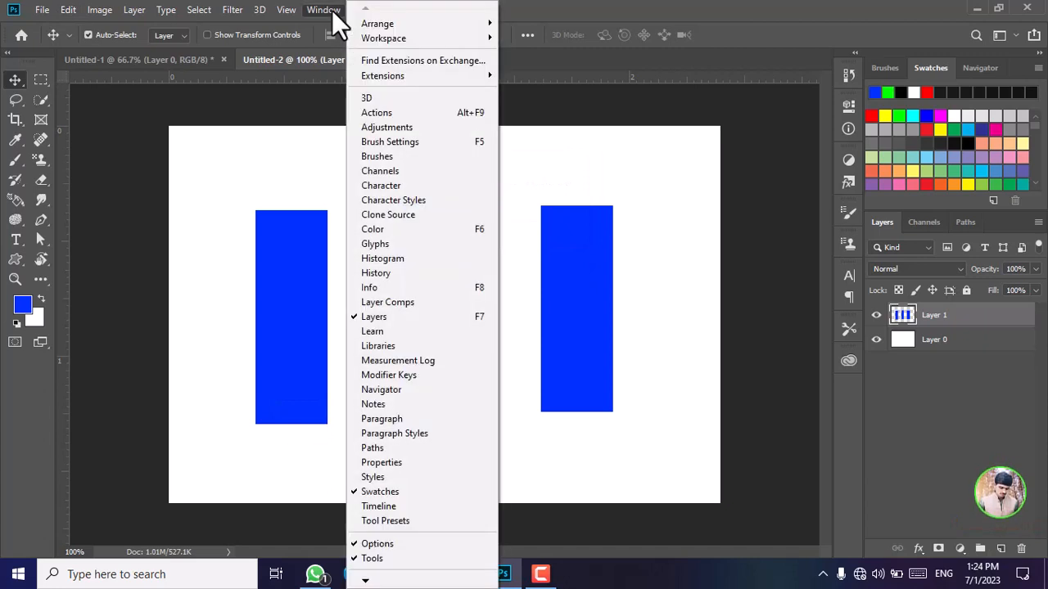
{"action": "left_click", "coordinate": [418, 272]}
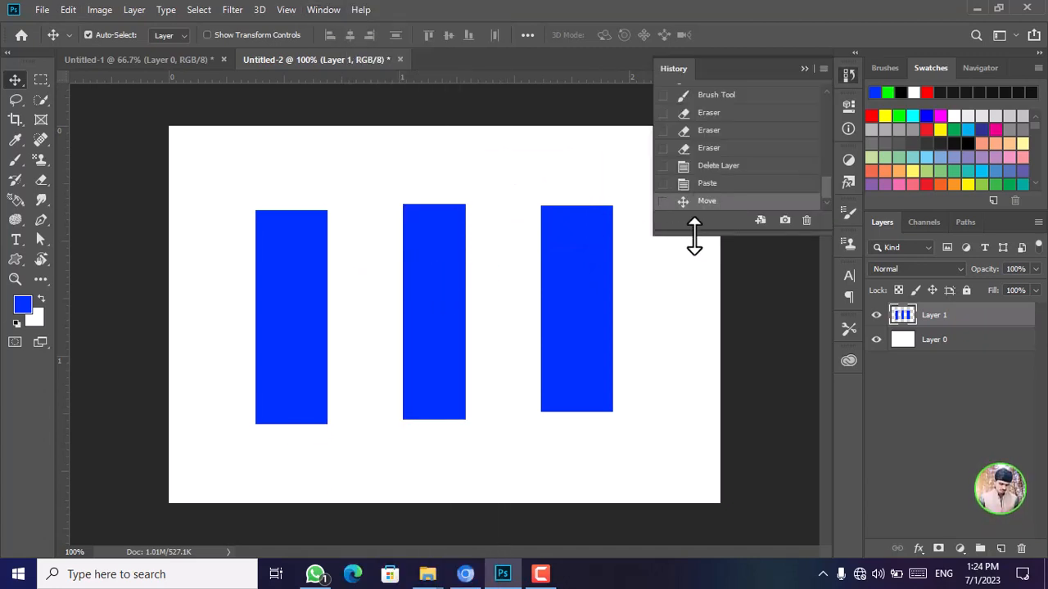
{"action": "left_click_drag", "start_coordinate": [672, 243], "coordinate": [671, 379]}
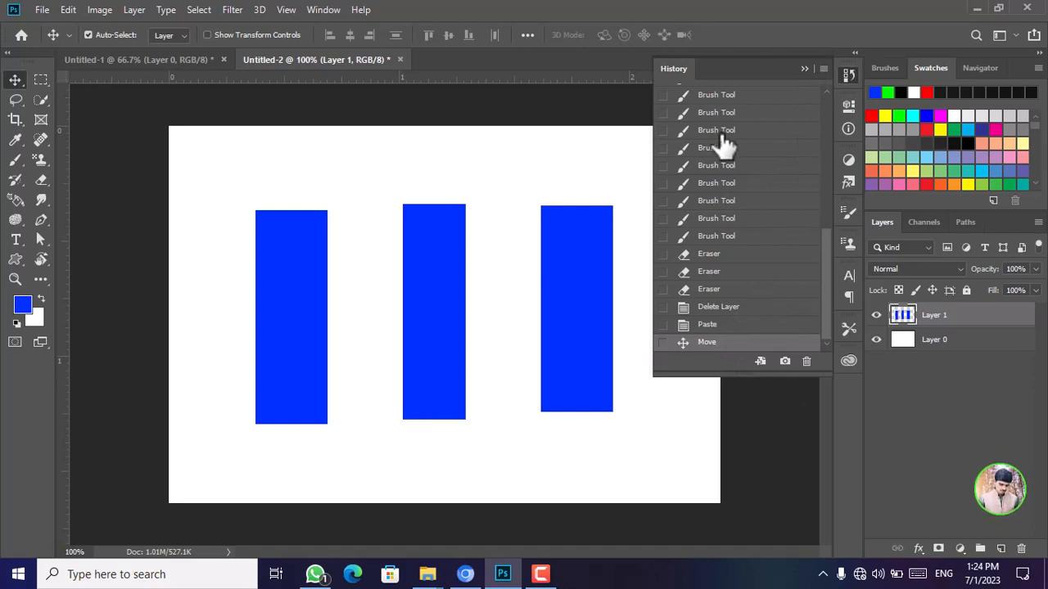
{"action": "left_click", "coordinate": [682, 67]}
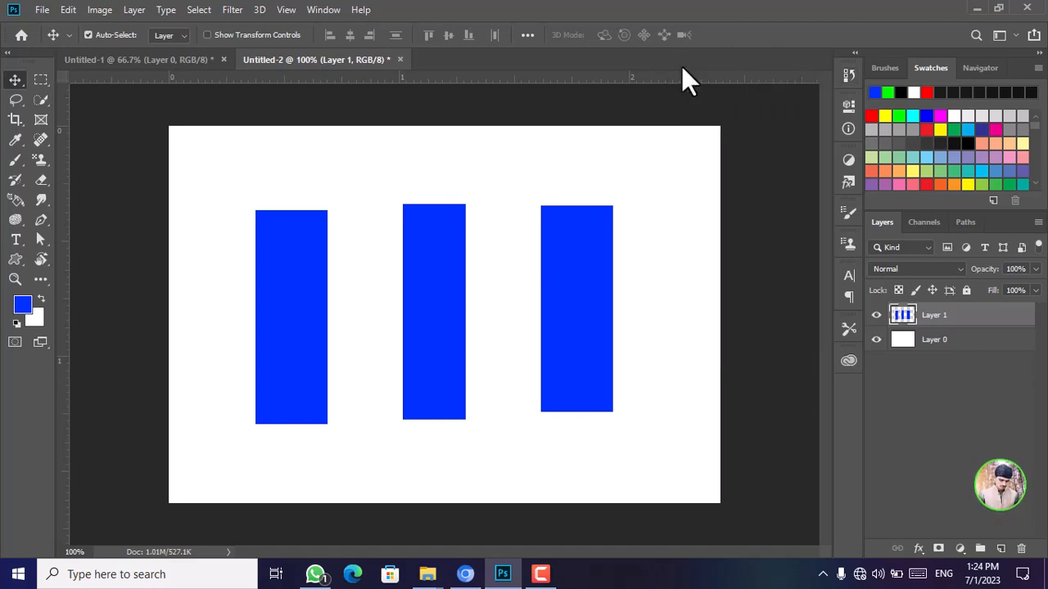
{"action": "left_click", "coordinate": [850, 80]}
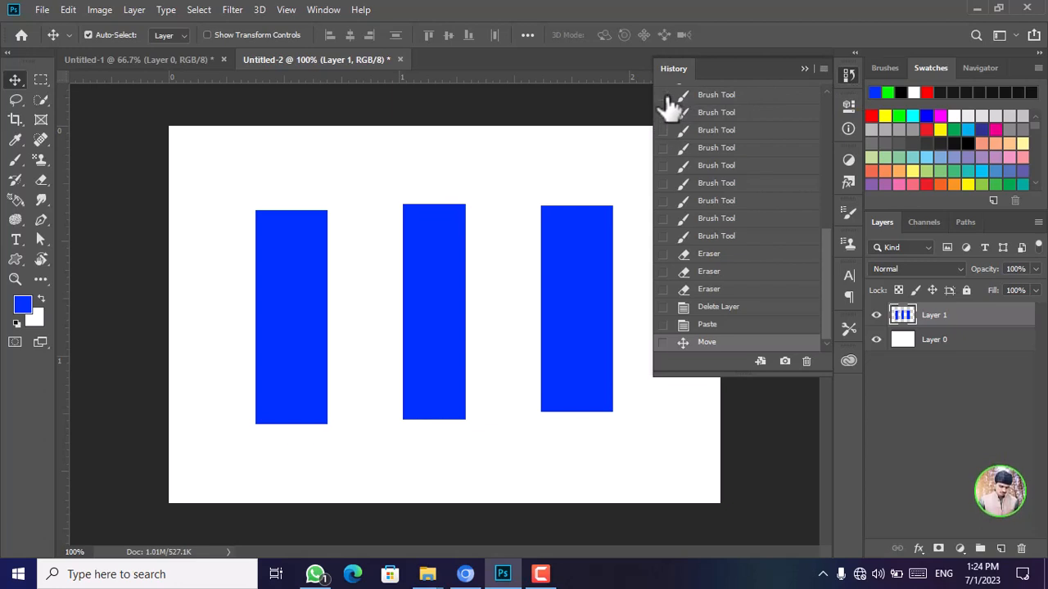
Step: Purge the histories of the open documents and accept that this cannot be undone
{"action": "left_click", "coordinate": [69, 3]}
{"action": "mouse_move", "coordinate": [131, 392]}
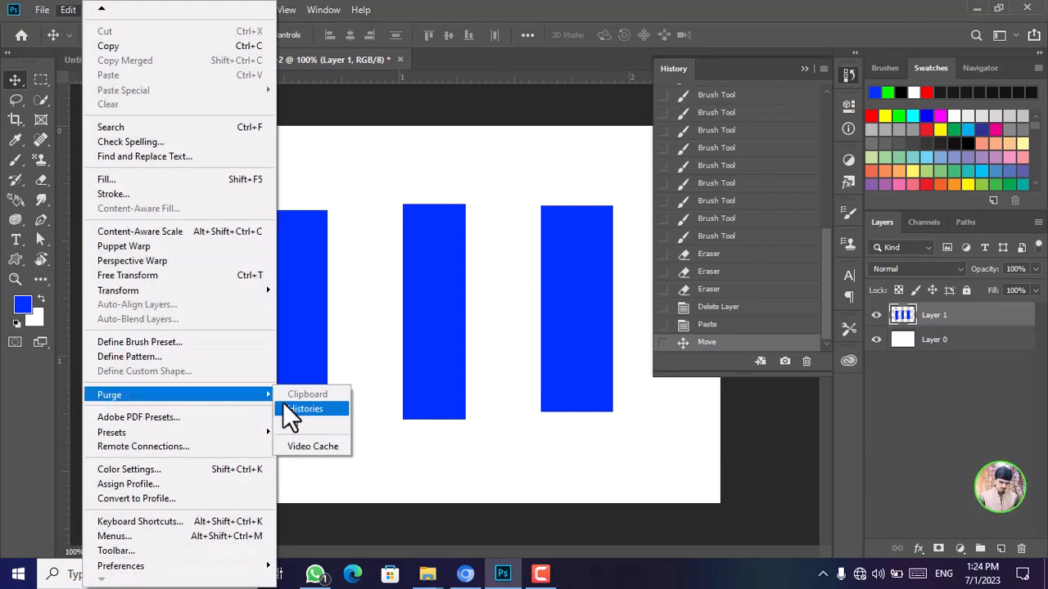
{"action": "left_click", "coordinate": [291, 408]}
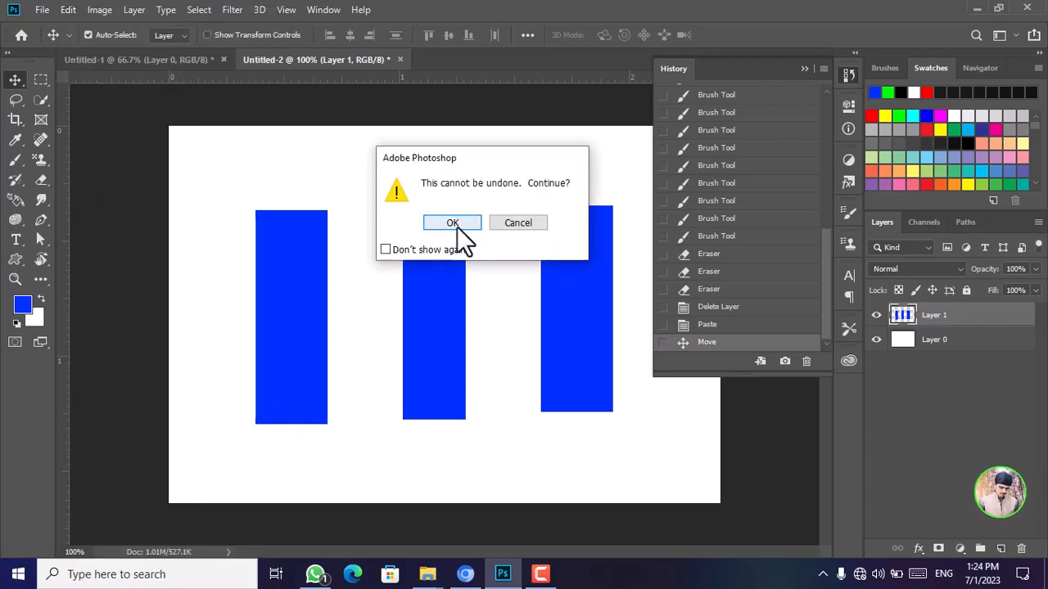
{"action": "left_click", "coordinate": [456, 227]}
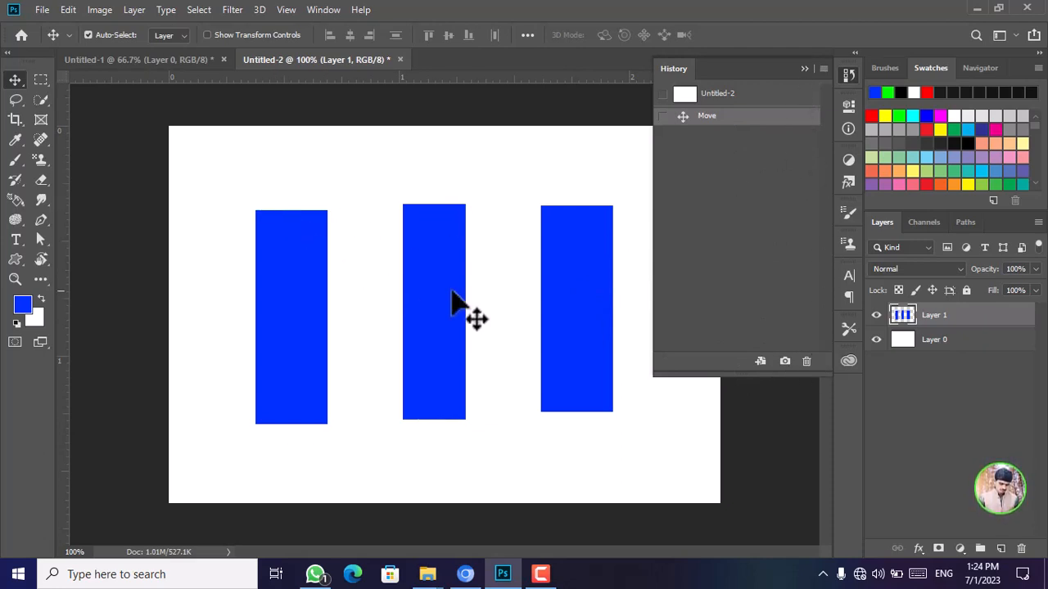
Step: Shift the blue bars slightly to the left and delete their layer, Layer 1, from Untitled-2
{"action": "left_click_drag", "start_coordinate": [565, 302], "coordinate": [544, 305]}
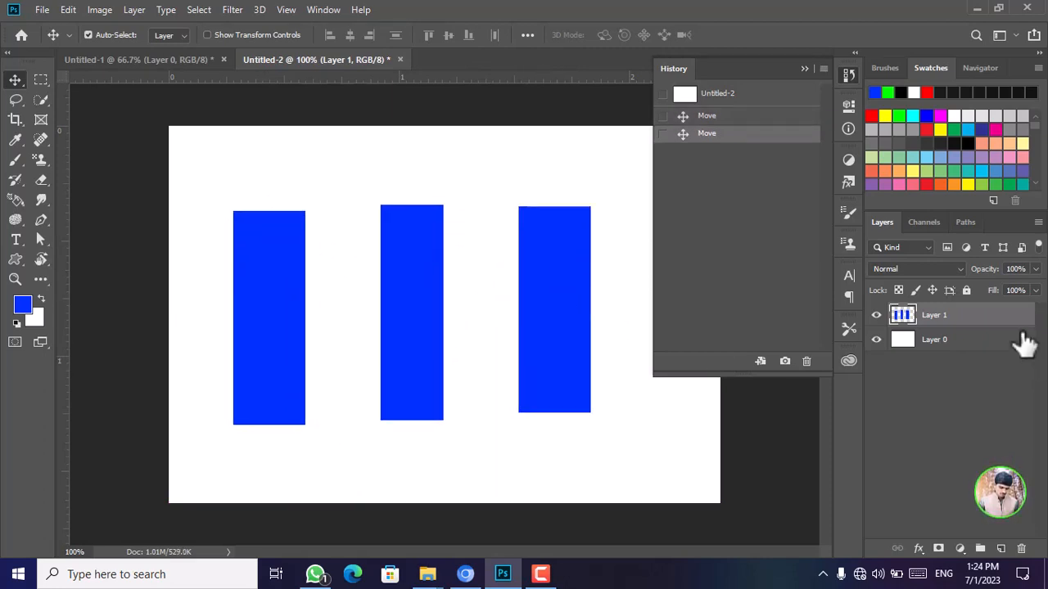
{"action": "left_click_drag", "start_coordinate": [1015, 316], "coordinate": [1024, 551]}
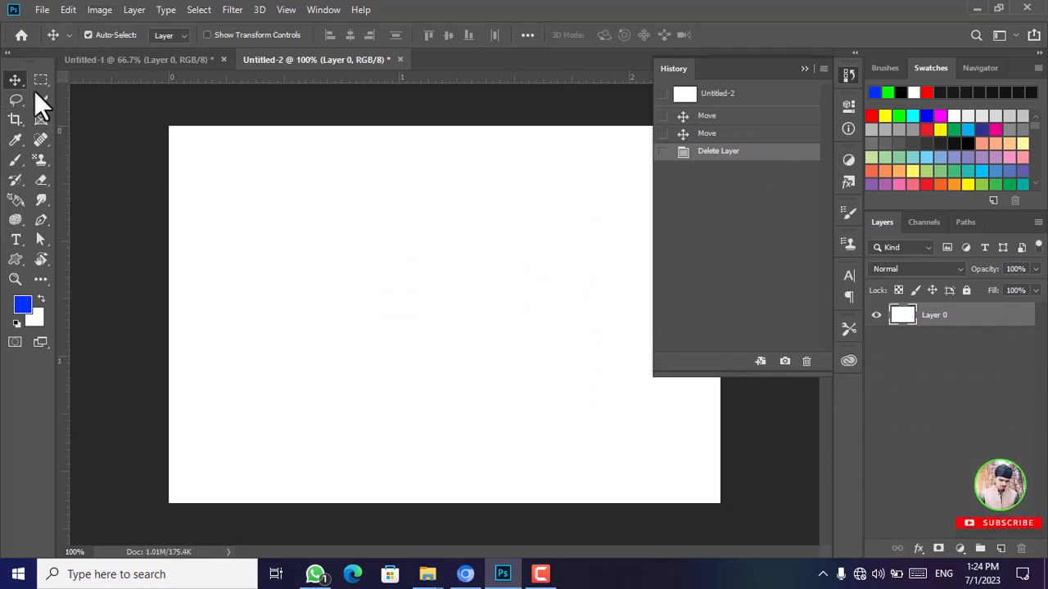
Step: Draw four tall, narrow rectangles side by side with the Rectangle Tool, about 66, 21, 9 and 13 px wide and about 360 to 380 px high
{"action": "right_click", "coordinate": [22, 258]}
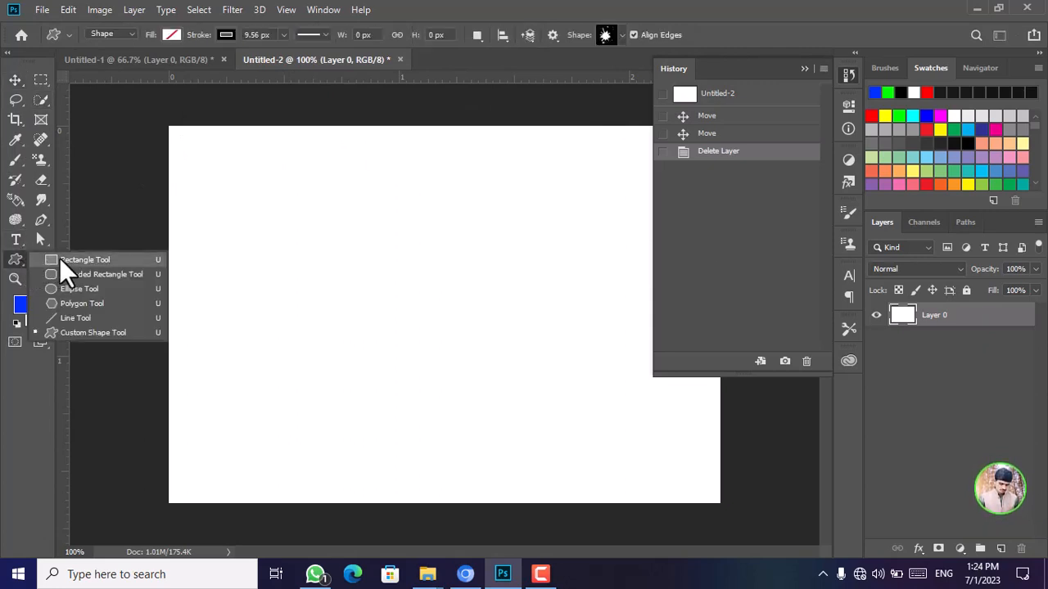
{"action": "left_click", "coordinate": [82, 260]}
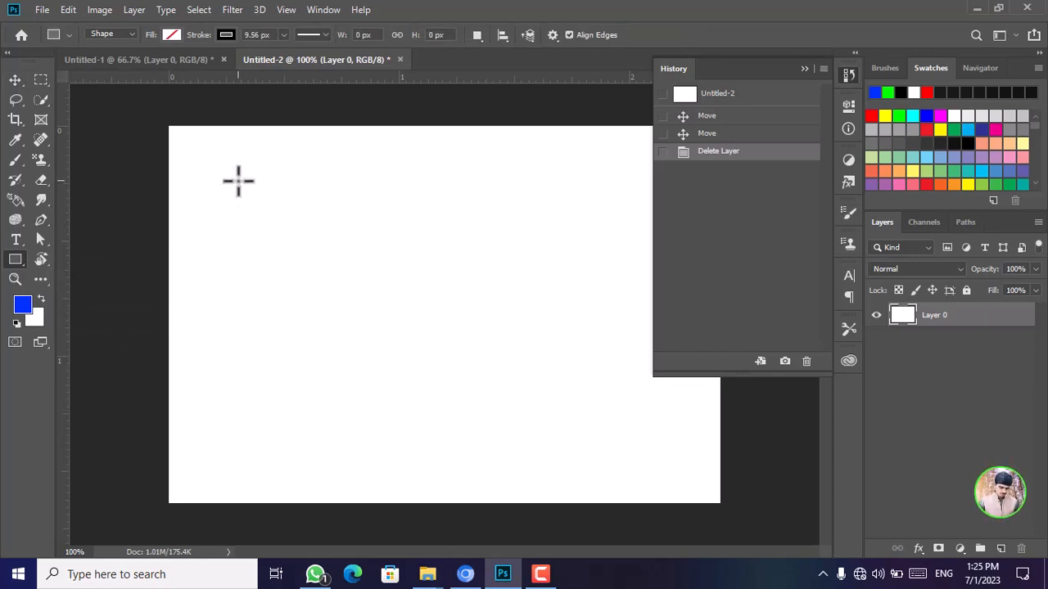
{"action": "left_click_drag", "start_coordinate": [239, 180], "coordinate": [288, 459]}
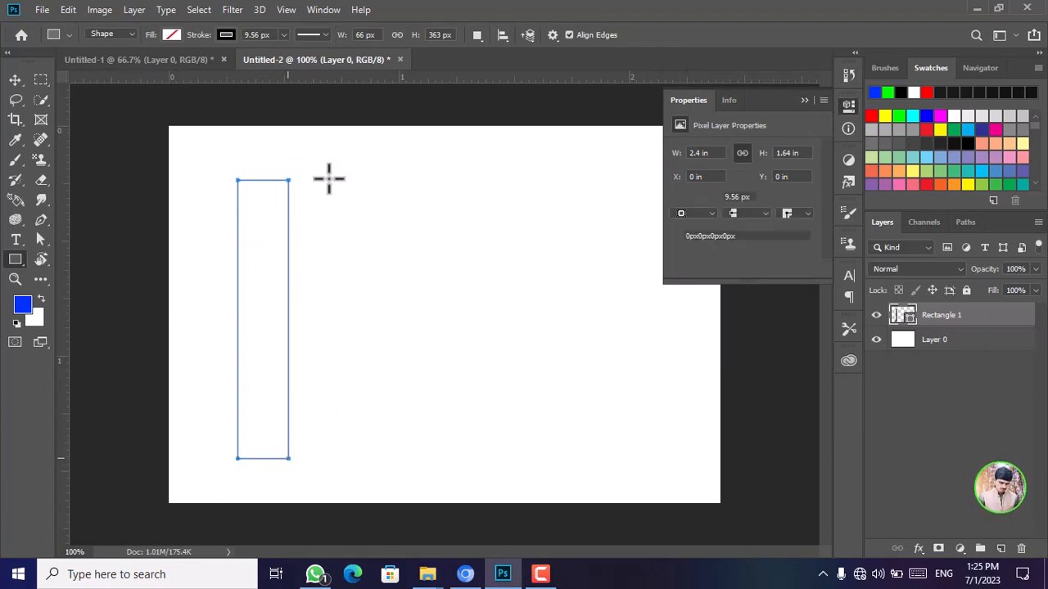
{"action": "left_click_drag", "start_coordinate": [327, 178], "coordinate": [344, 452]}
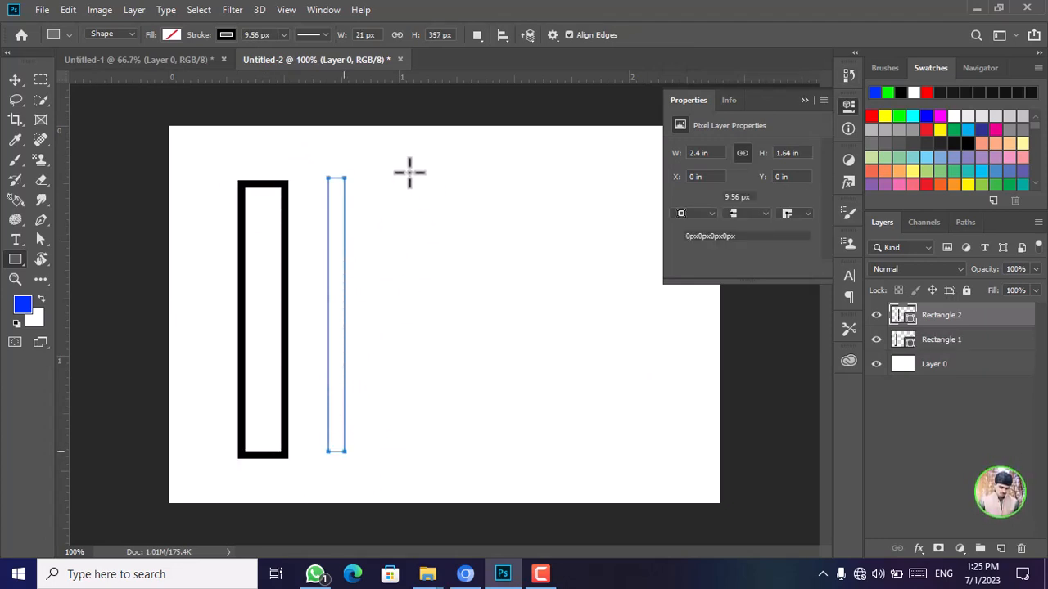
{"action": "left_click_drag", "start_coordinate": [376, 176], "coordinate": [382, 459]}
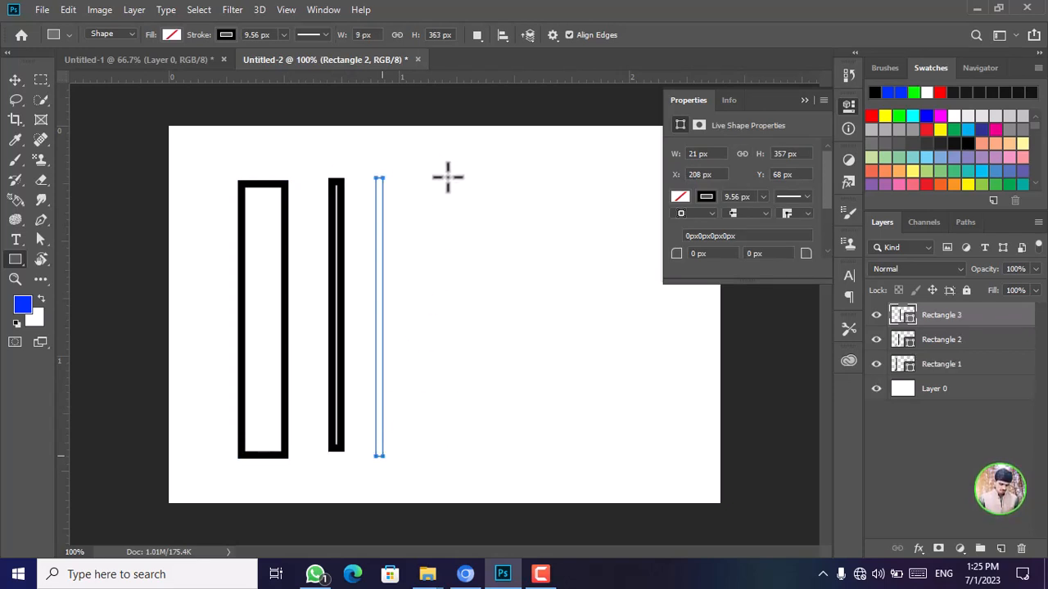
{"action": "left_click_drag", "start_coordinate": [442, 172], "coordinate": [452, 463]}
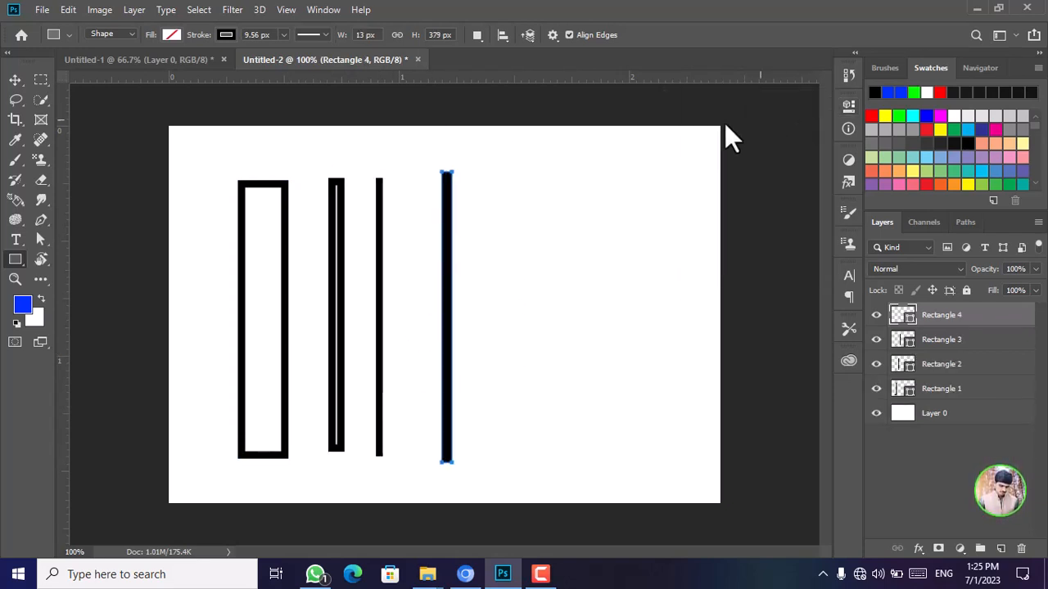
Step: Display the History panel with the Move tool active and set the second Rectangle Tool state as the history brush source
{"action": "left_click", "coordinate": [15, 80]}
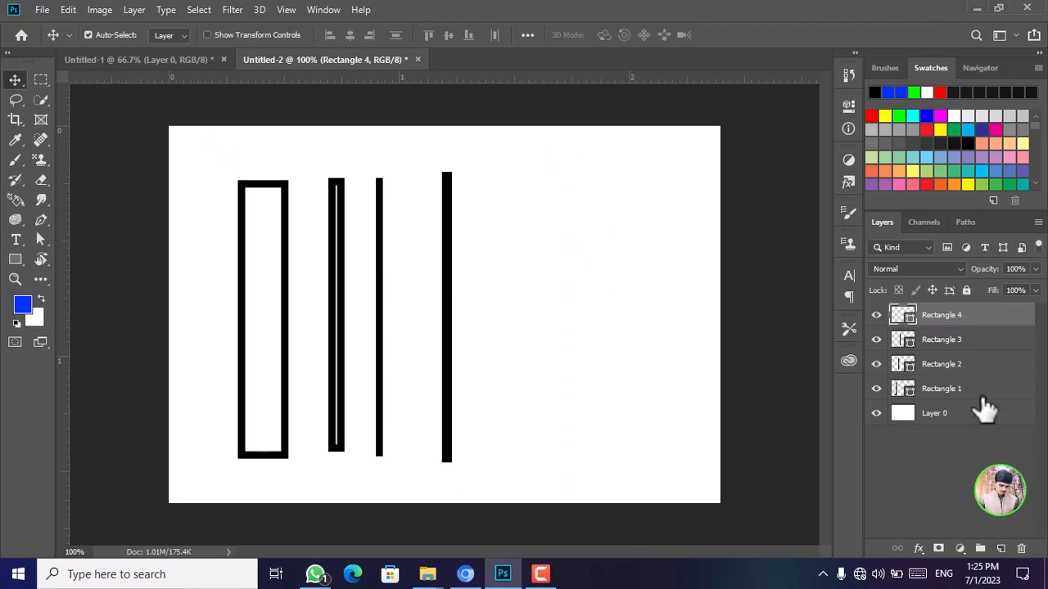
{"action": "left_click", "coordinate": [851, 74]}
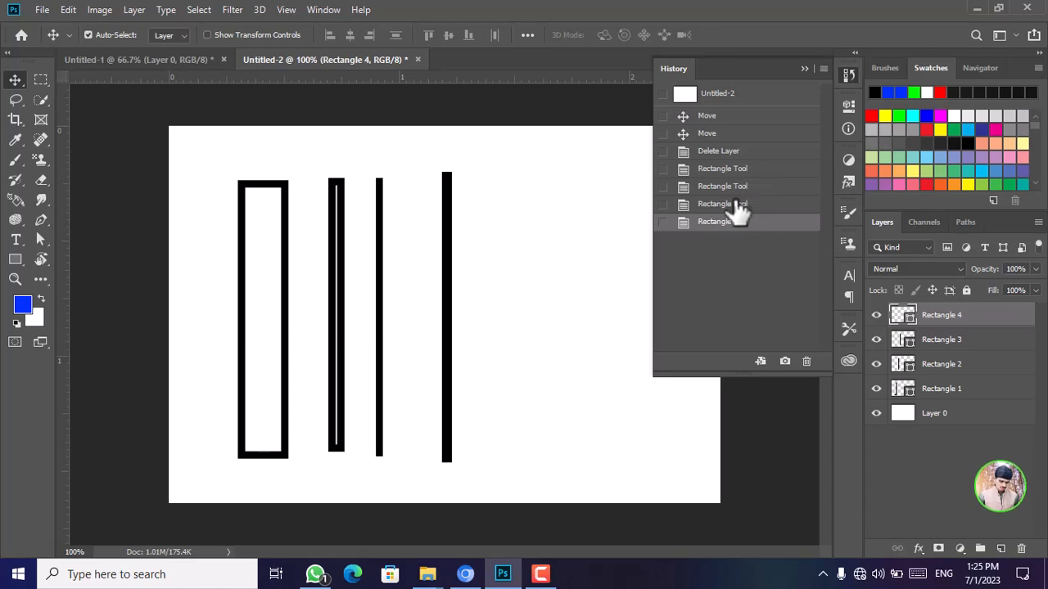
{"action": "left_click", "coordinate": [664, 168]}
{"action": "left_click", "coordinate": [663, 187]}
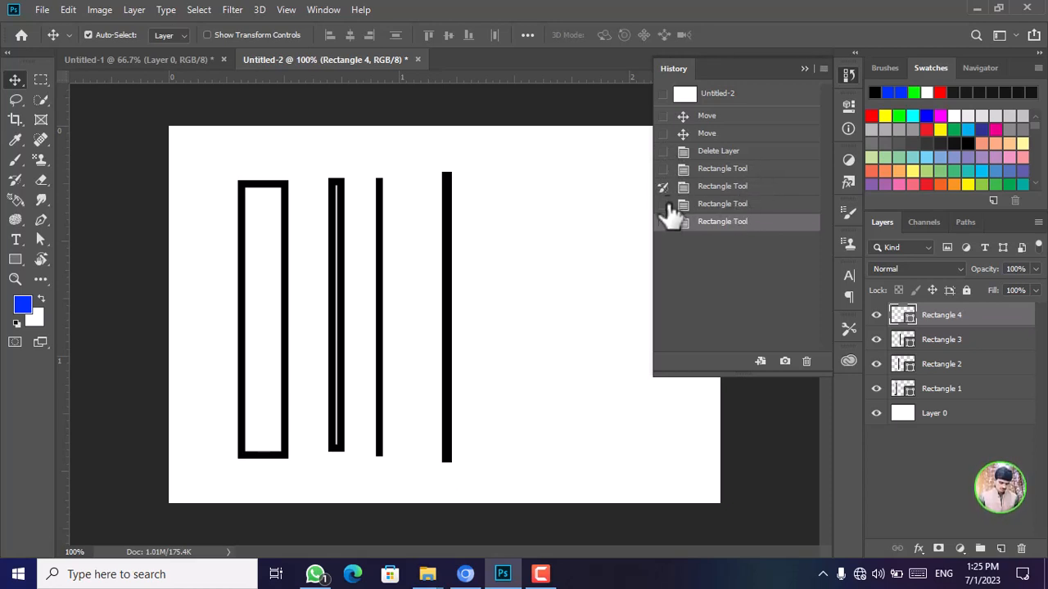
Step: Delete the Move and Delete Layer states from the history, keeping the second Rectangle Tool state as the history brush source
{"action": "left_click_drag", "start_coordinate": [806, 137], "coordinate": [807, 361]}
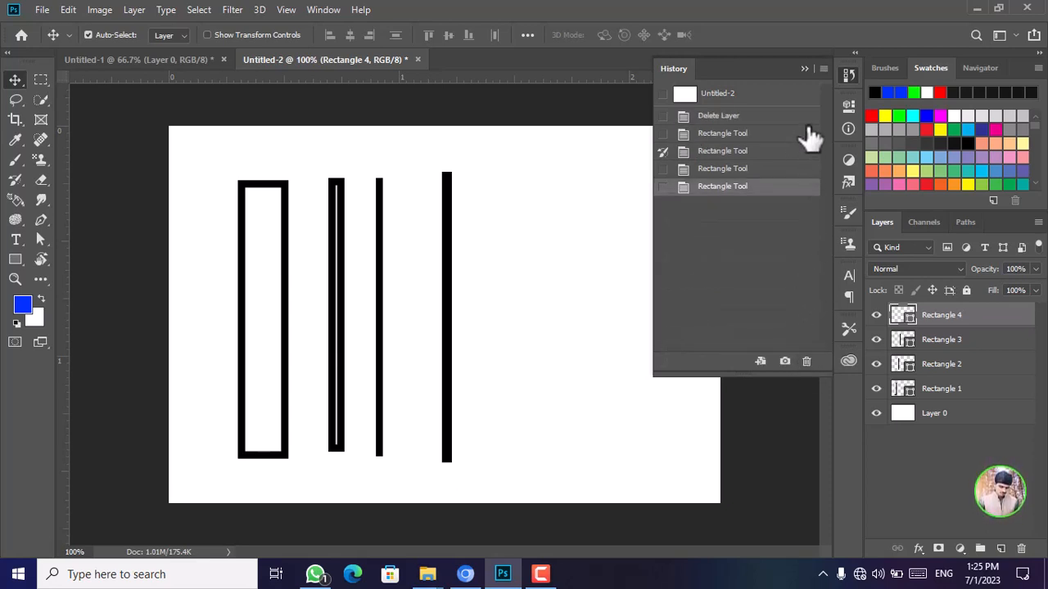
{"action": "left_click_drag", "start_coordinate": [810, 119], "coordinate": [802, 362]}
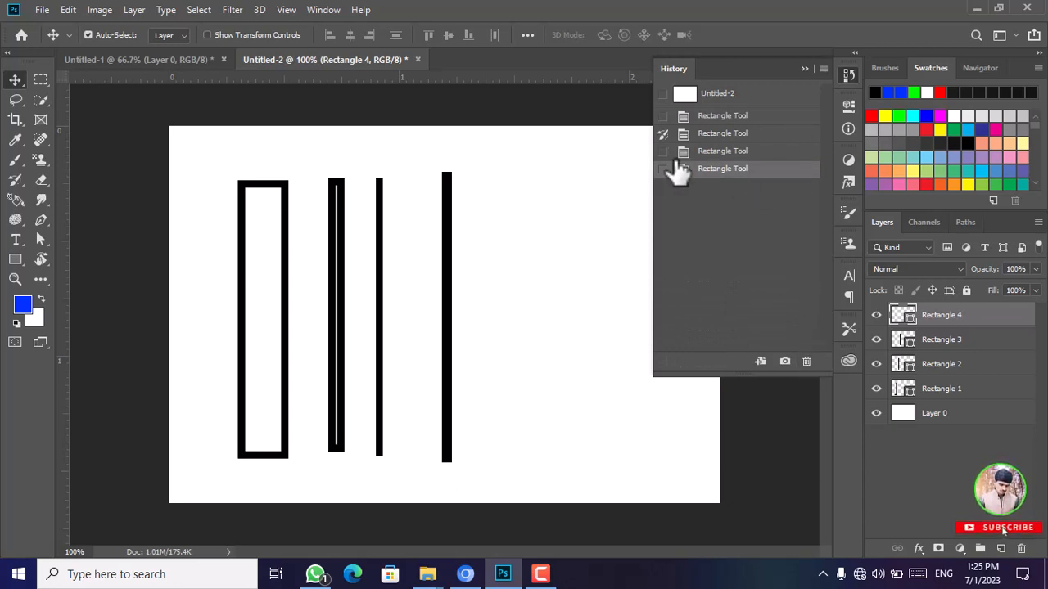
{"action": "left_click", "coordinate": [663, 116]}
{"action": "left_click", "coordinate": [663, 135]}
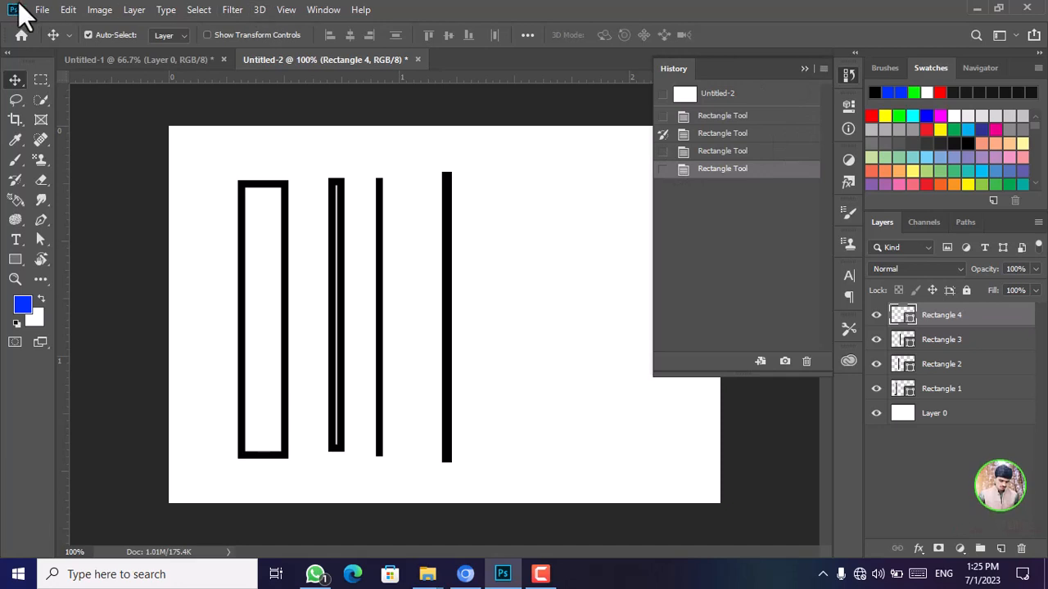
Step: Purge the histories again to clear the extra Rectangle Tool states, accept the warning and collapse the History panel
{"action": "left_click", "coordinate": [67, 9]}
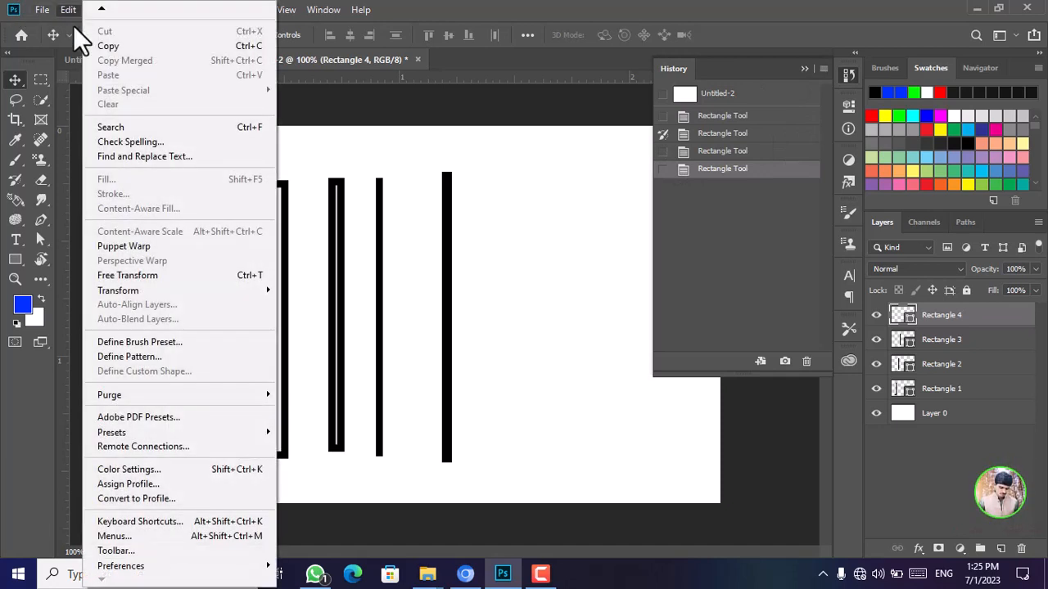
{"action": "mouse_move", "coordinate": [185, 397]}
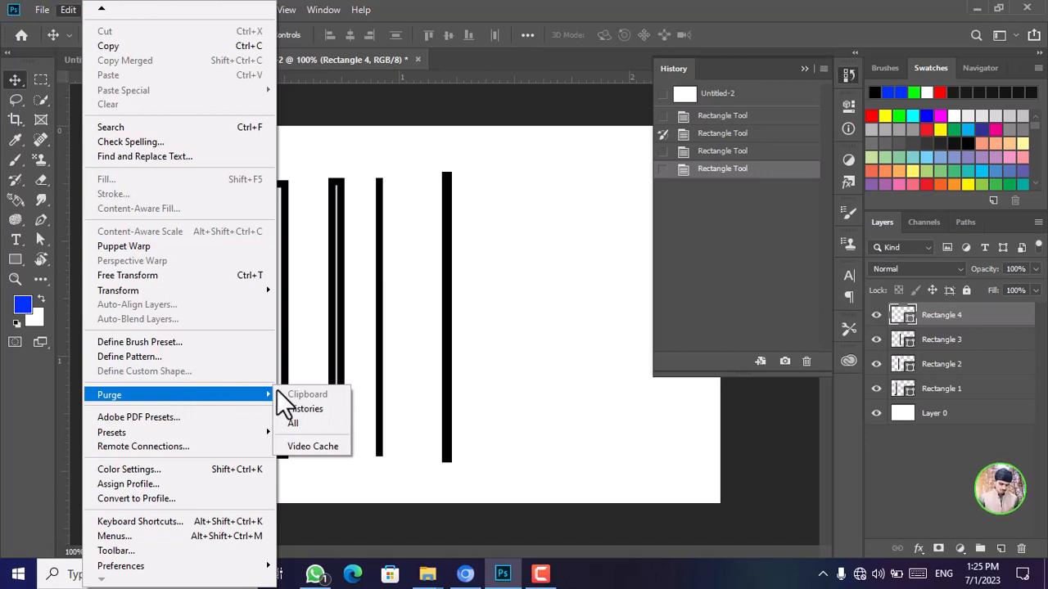
{"action": "left_click", "coordinate": [304, 409]}
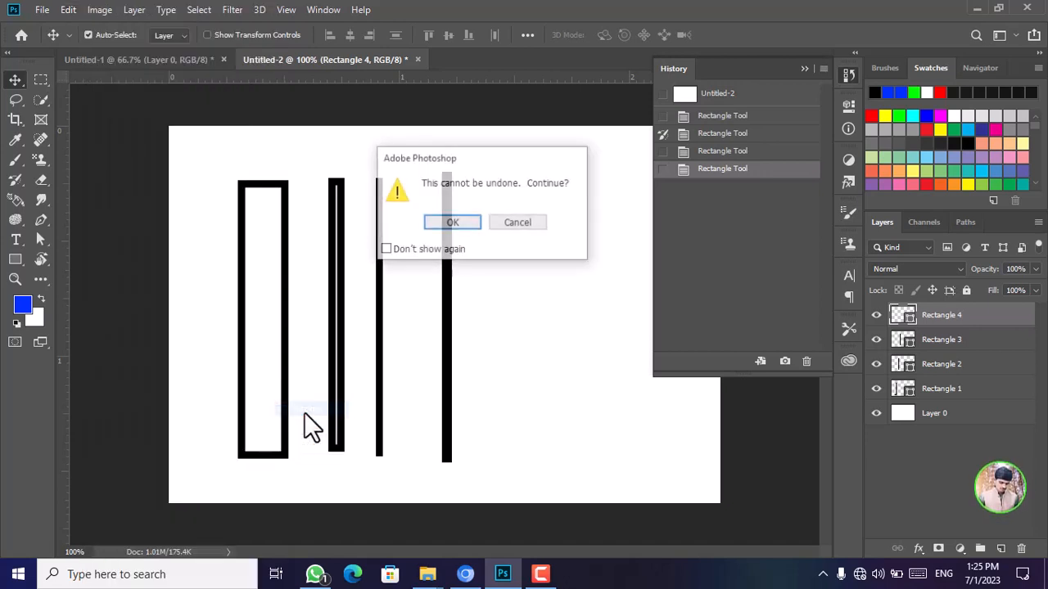
{"action": "left_click", "coordinate": [459, 225]}
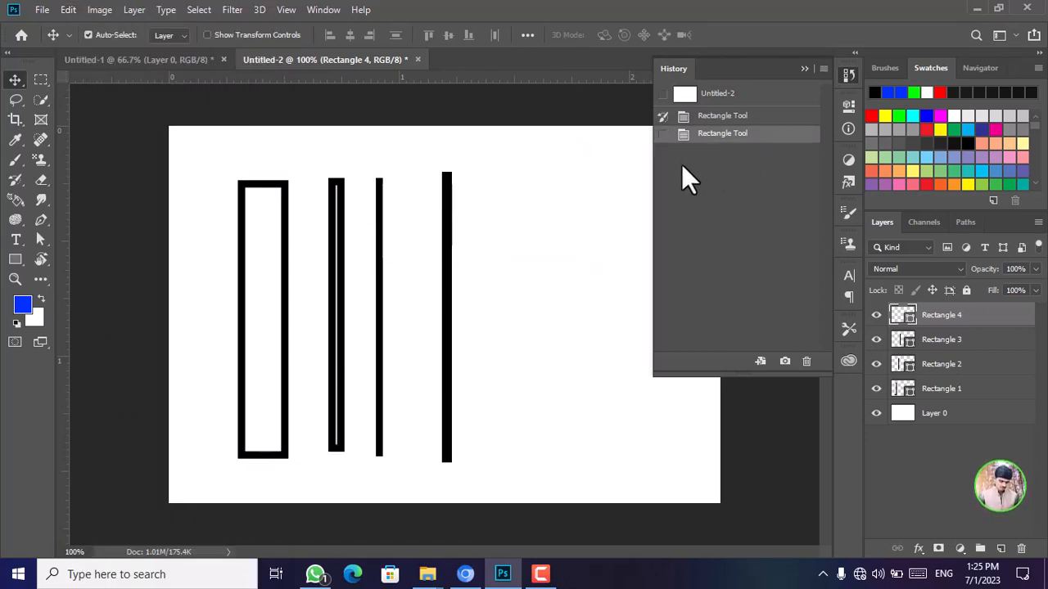
{"action": "left_click", "coordinate": [804, 68]}
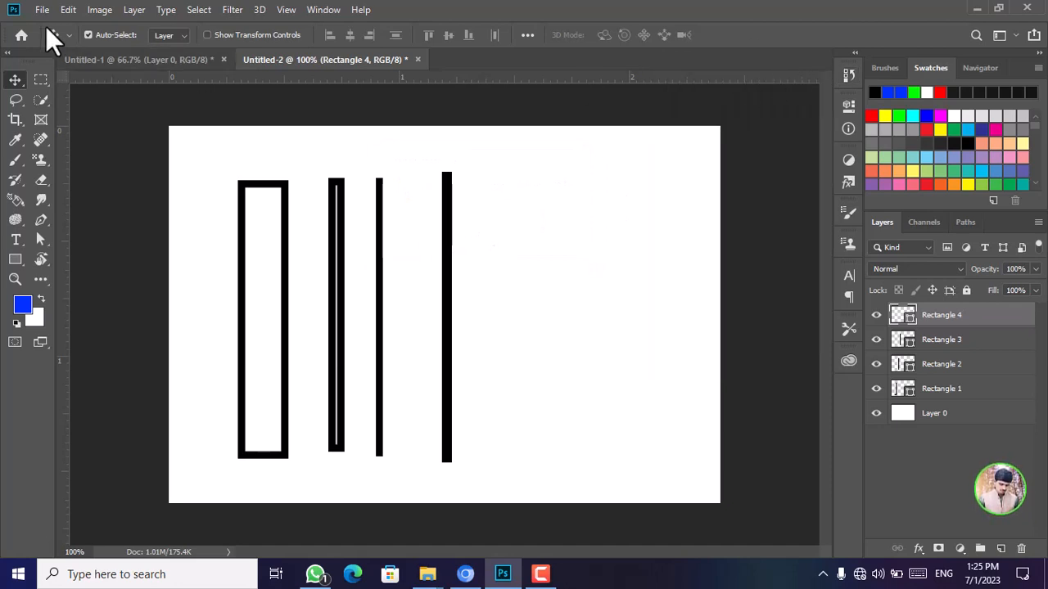
Step: Check which Purge commands are still available for the Untitled-2 document
{"action": "left_click", "coordinate": [68, 10]}
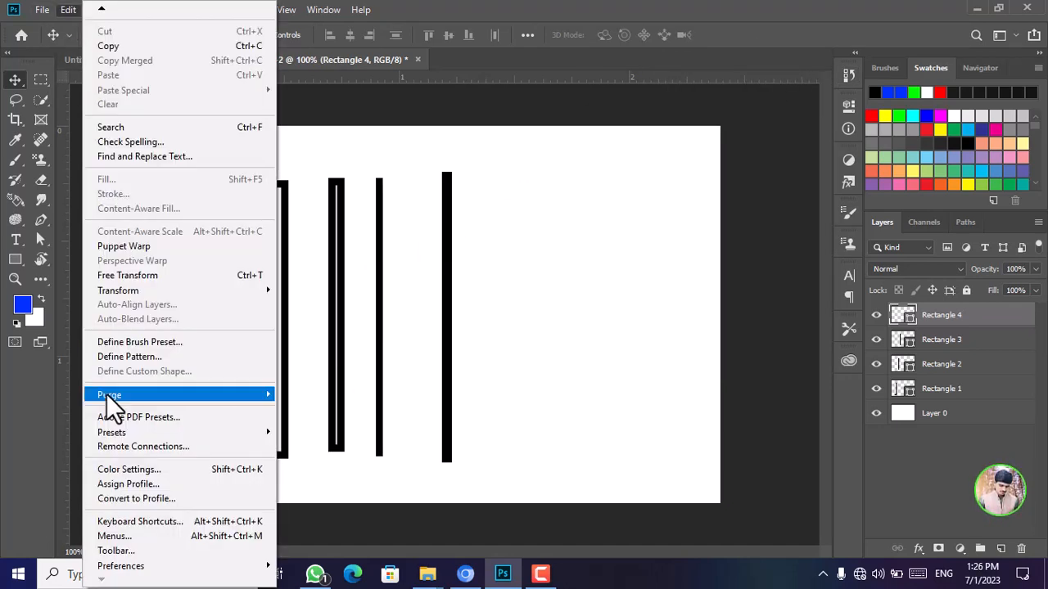
{"action": "mouse_move", "coordinate": [106, 394]}
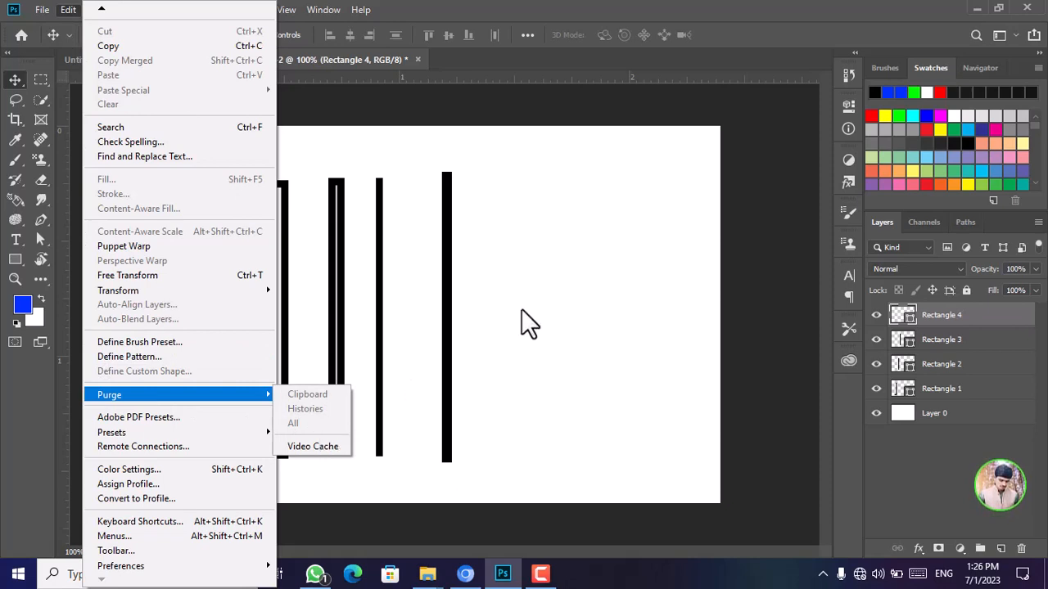
{"action": "left_click", "coordinate": [533, 311]}
{"action": "mouse_move", "coordinate": [538, 304]}
{"action": "left_mouse_down"}
{"action": "mouse_move", "coordinate": [279, 295]}
{"action": "mouse_move", "coordinate": [593, 299]}
{"action": "mouse_move", "coordinate": [529, 292]}
{"action": "left_mouse_up"}
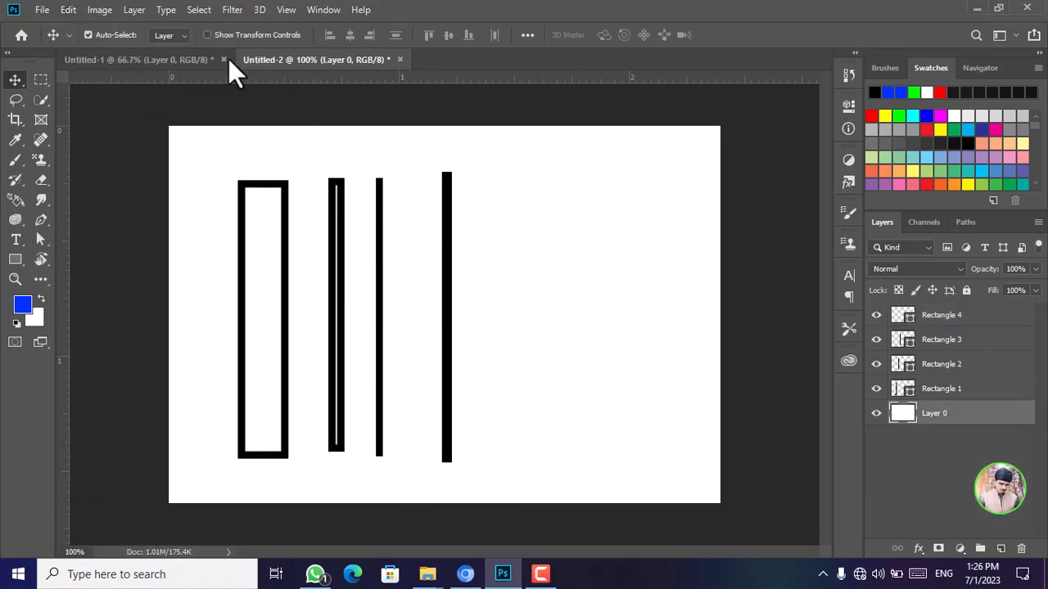
Step: Copy the three selected blue bars from Layer 0 of the Untitled-1 document
{"action": "left_click", "coordinate": [195, 59]}
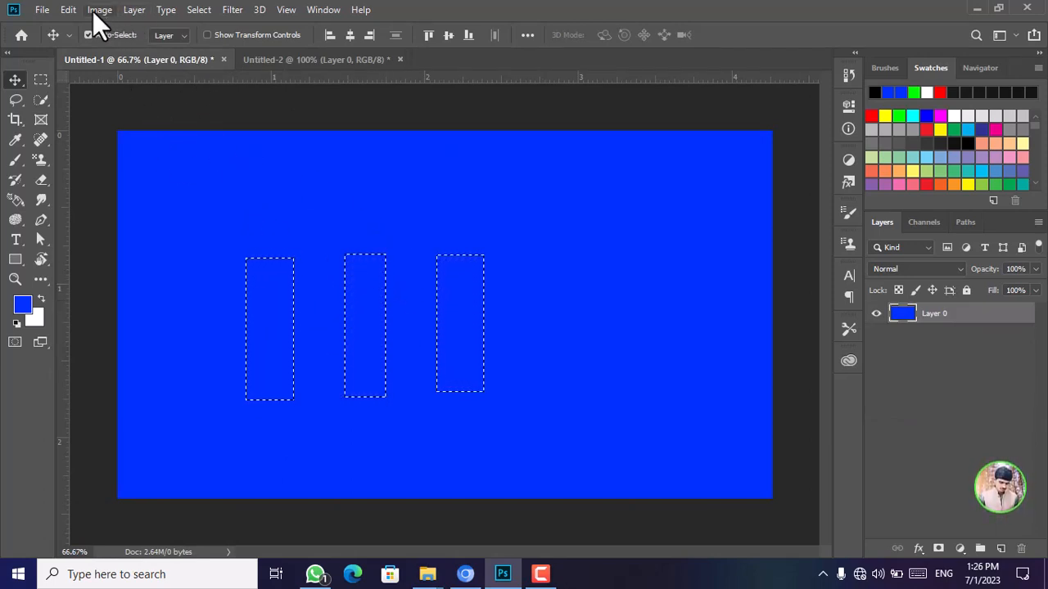
{"action": "left_click", "coordinate": [72, 10]}
{"action": "left_click", "coordinate": [113, 47]}
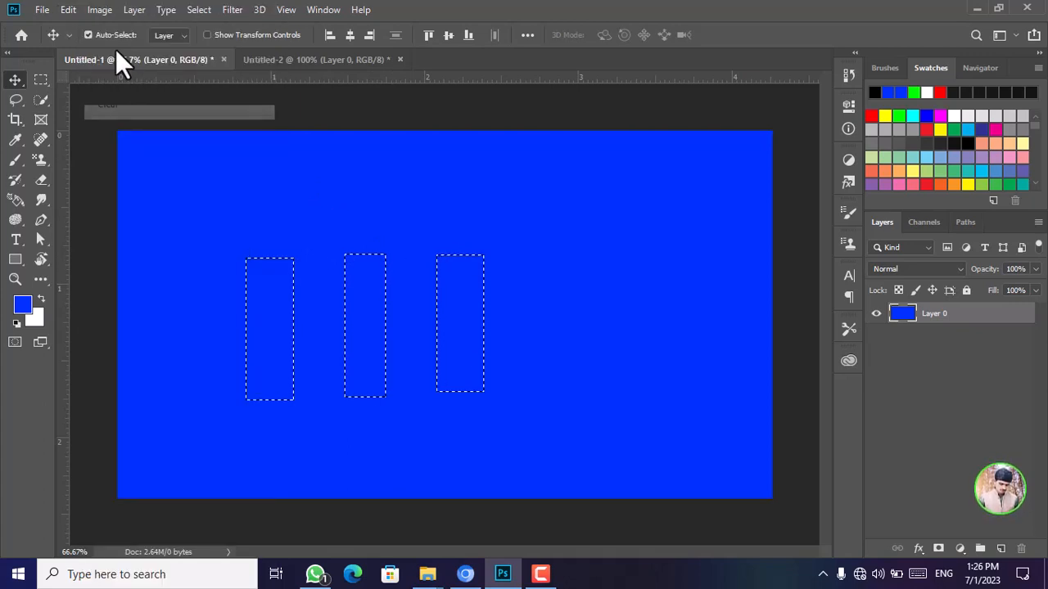
Step: Delete the Rectangle 1 through Rectangle 4 layers from the Untitled-2 document
{"action": "left_click", "coordinate": [330, 54]}
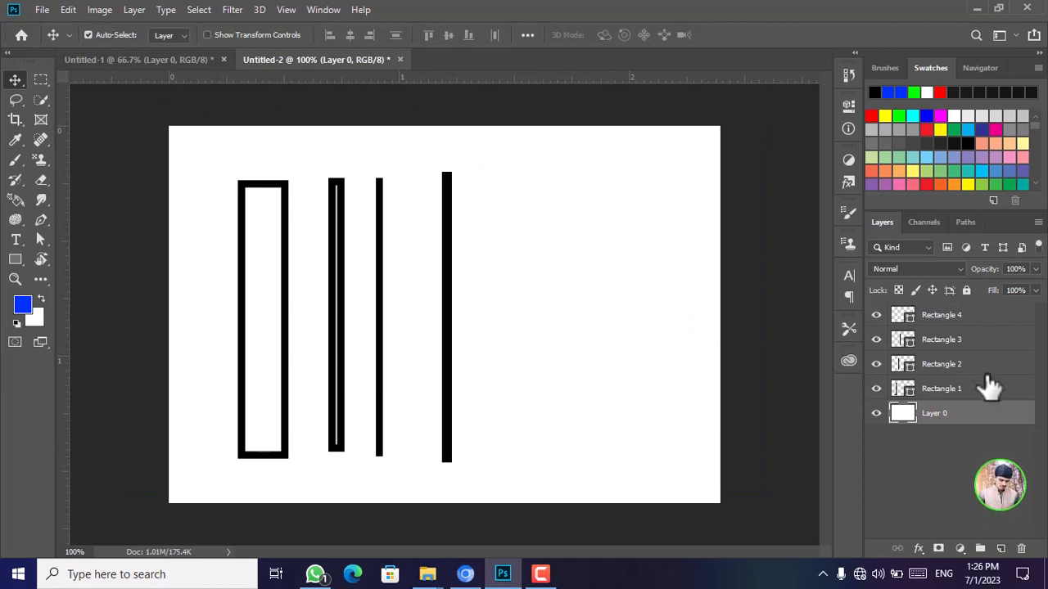
{"action": "left_click", "coordinate": [980, 391]}
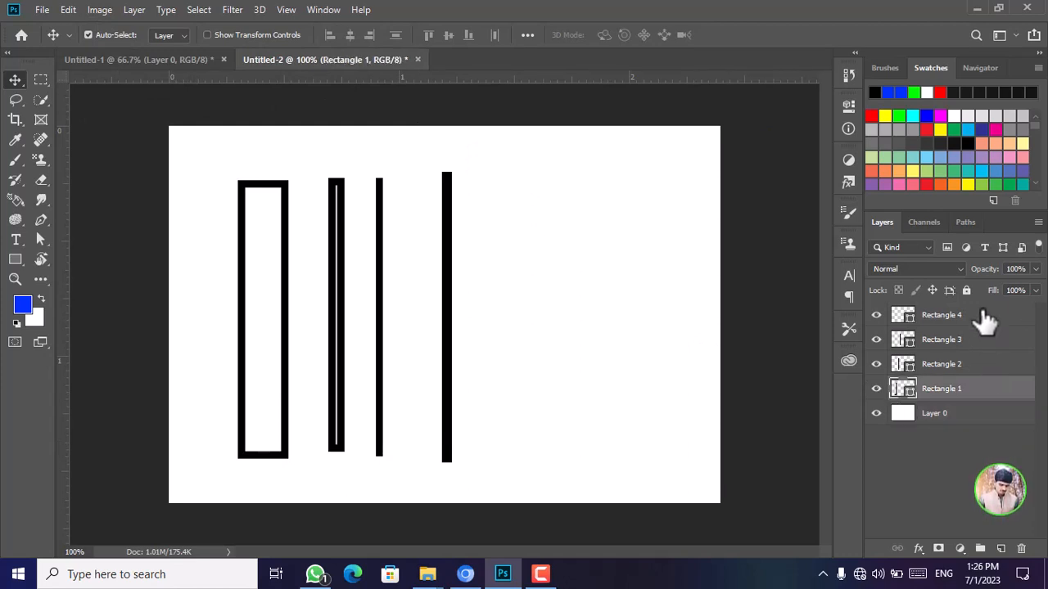
{"action": "left_click", "coordinate": [983, 319], "text": "shift"}
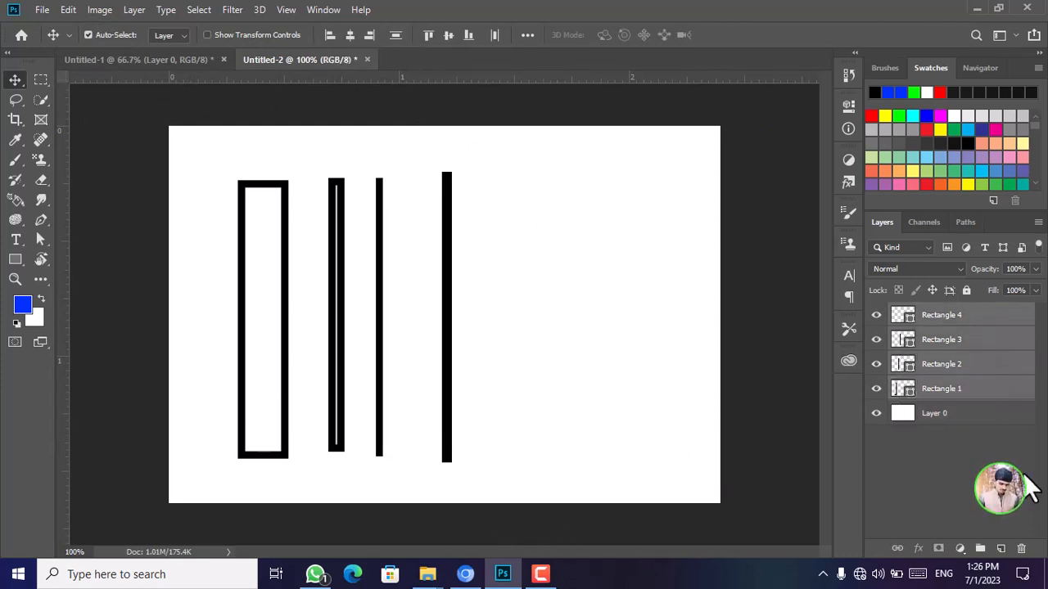
{"action": "left_click_drag", "start_coordinate": [1015, 391], "coordinate": [1021, 549]}
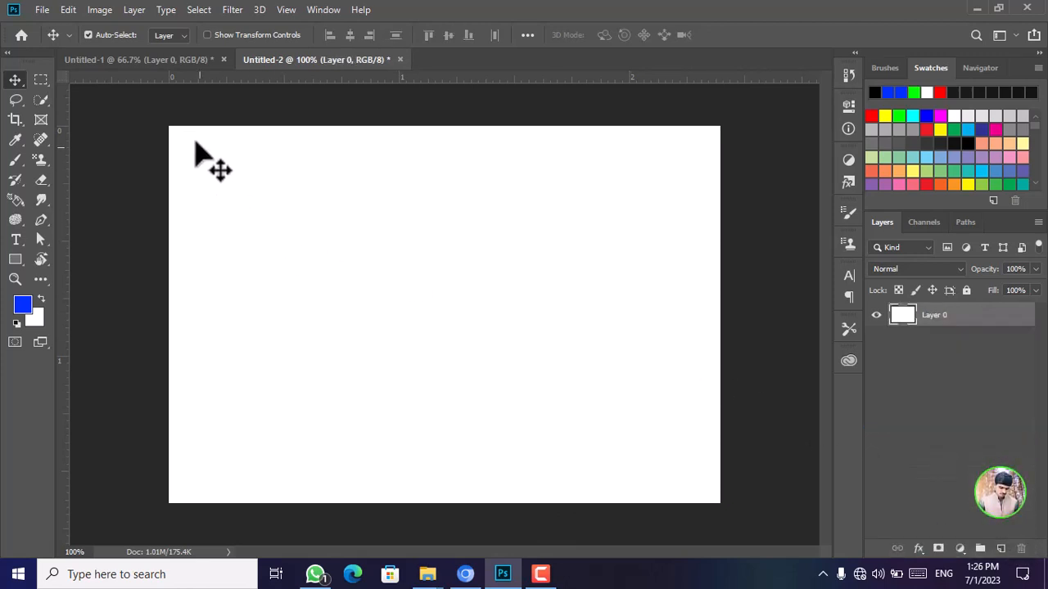
Step: Paste the copied blue bars into Untitled-2 and display the History panel
{"action": "left_click", "coordinate": [69, 10]}
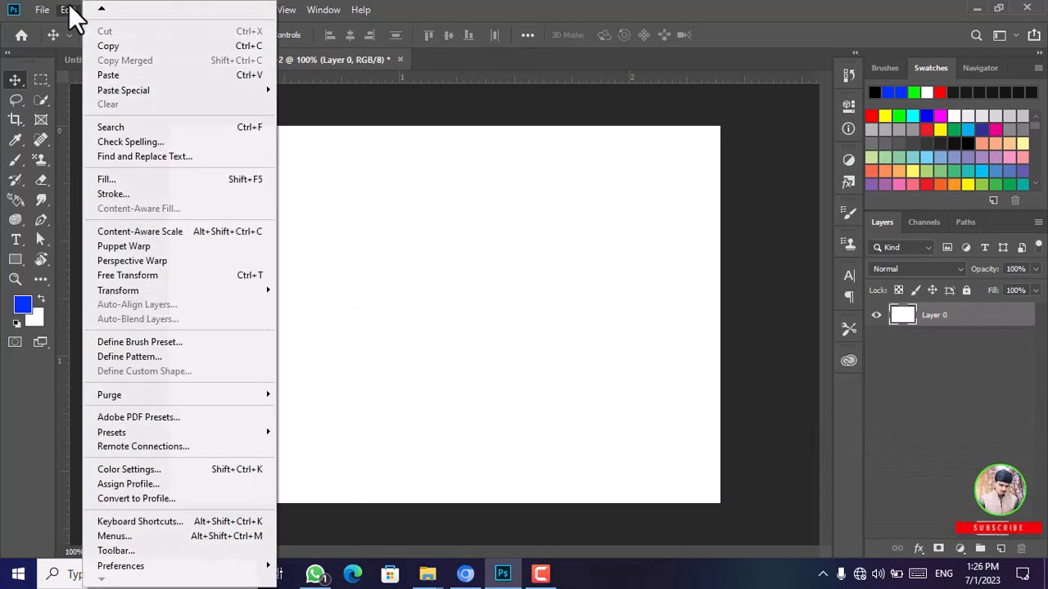
{"action": "left_click", "coordinate": [122, 76]}
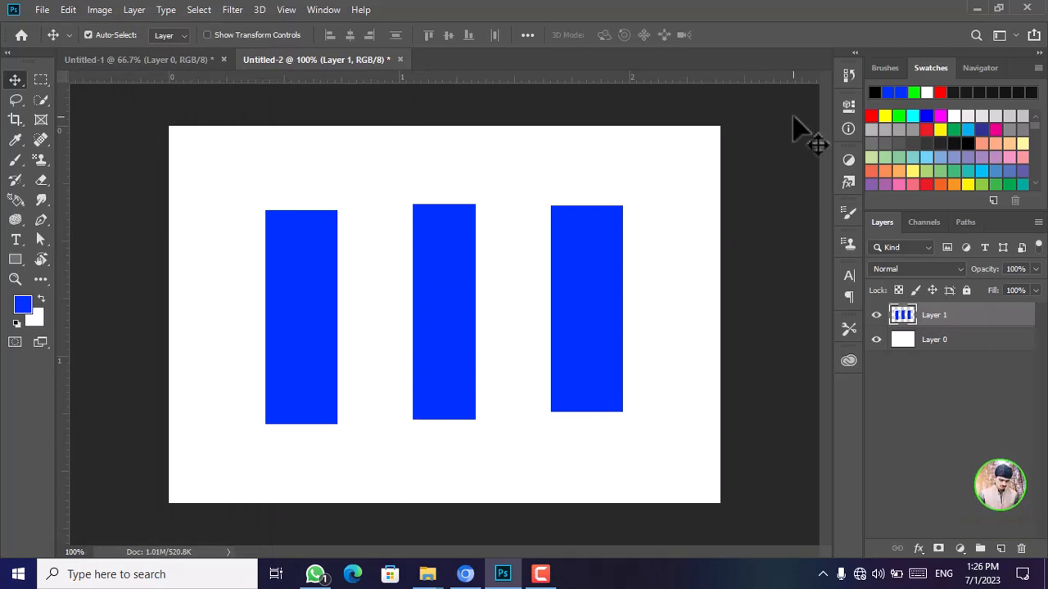
{"action": "left_click", "coordinate": [324, 11]}
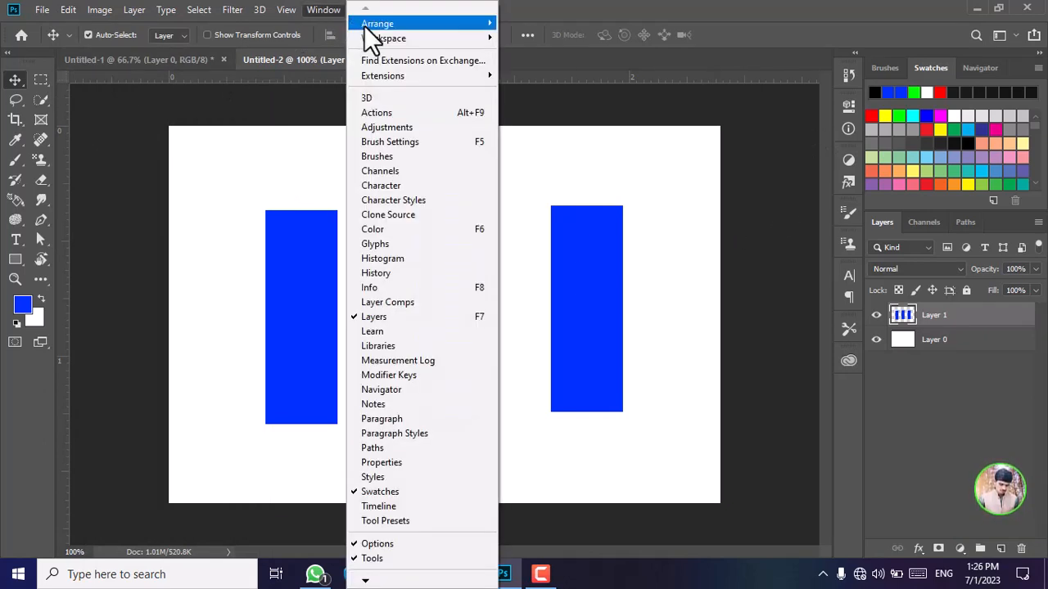
{"action": "left_click", "coordinate": [850, 75]}
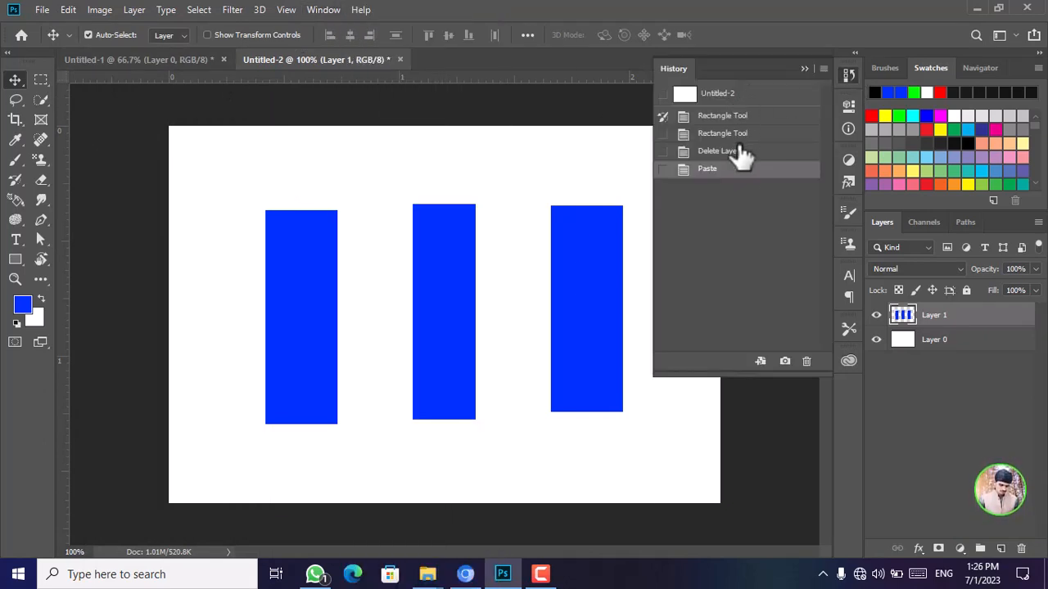
Step: Purge both the clipboard and the histories at once with the Purge All command, accepting that it cannot be undone
{"action": "left_click", "coordinate": [65, 11]}
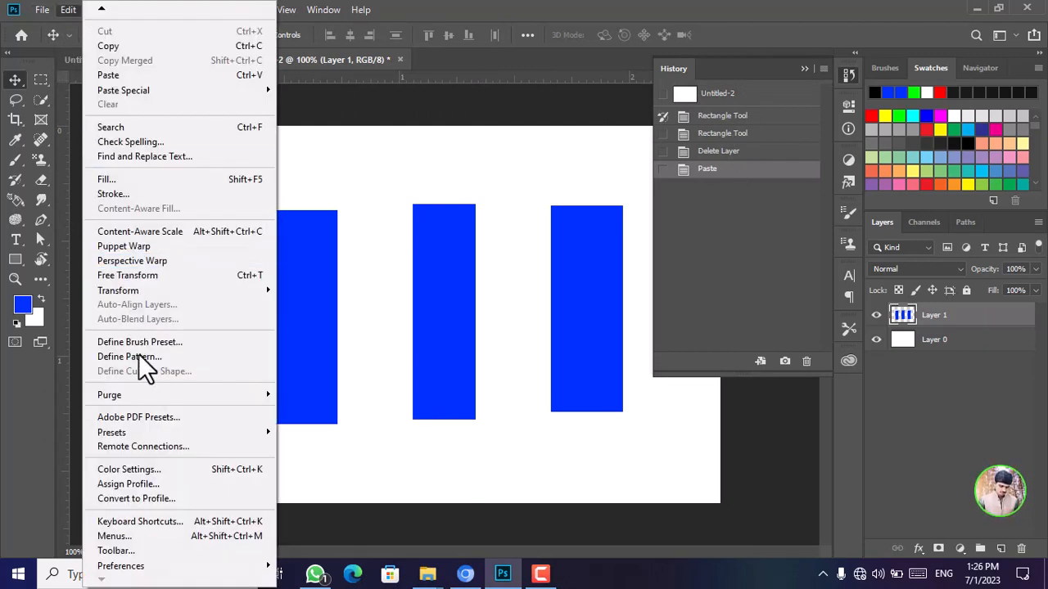
{"action": "mouse_move", "coordinate": [182, 393]}
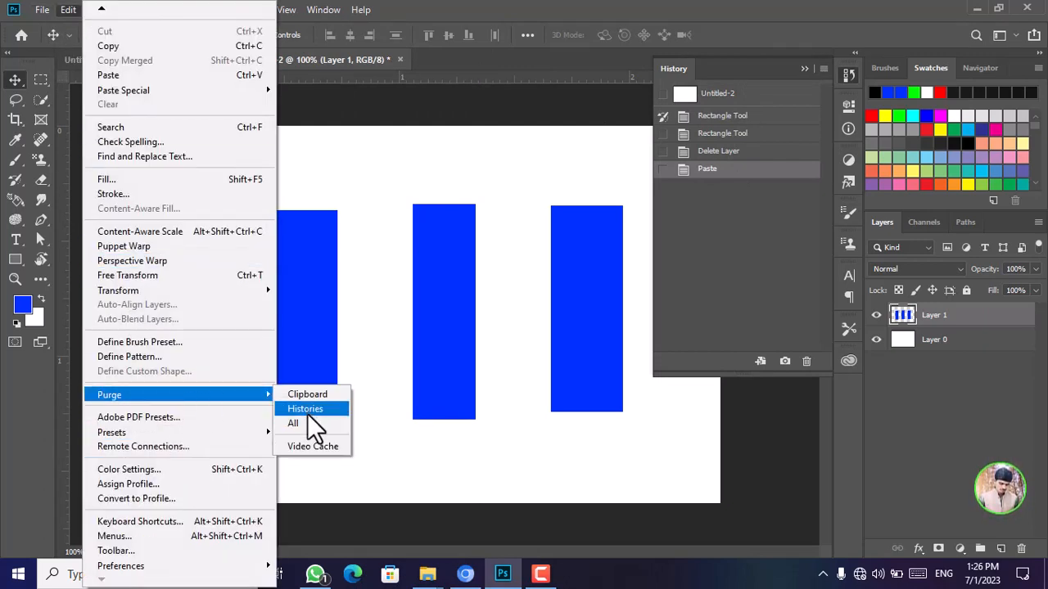
{"action": "left_click", "coordinate": [301, 426]}
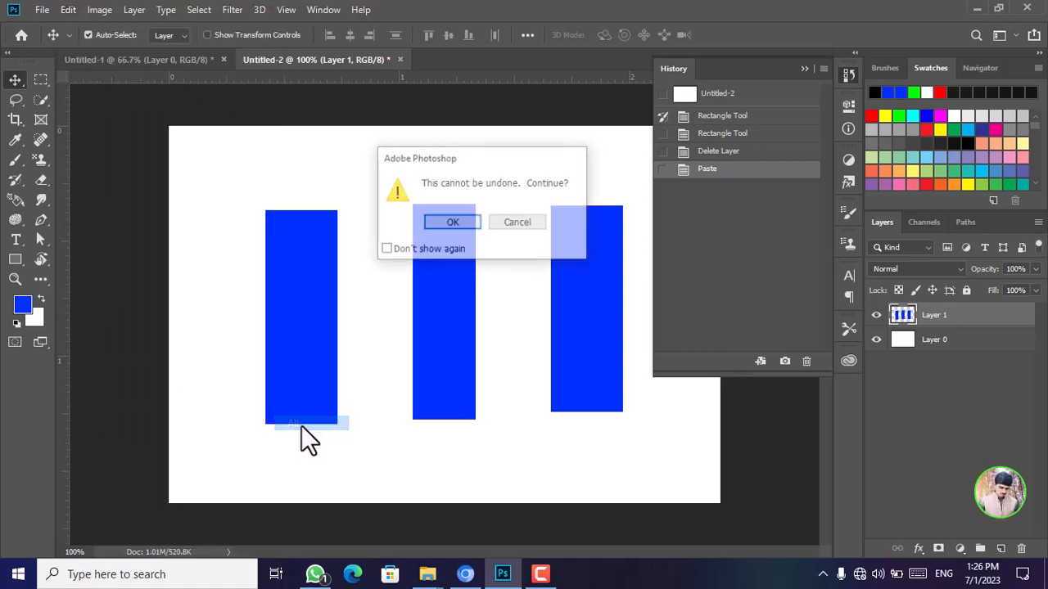
{"action": "left_click", "coordinate": [460, 223]}
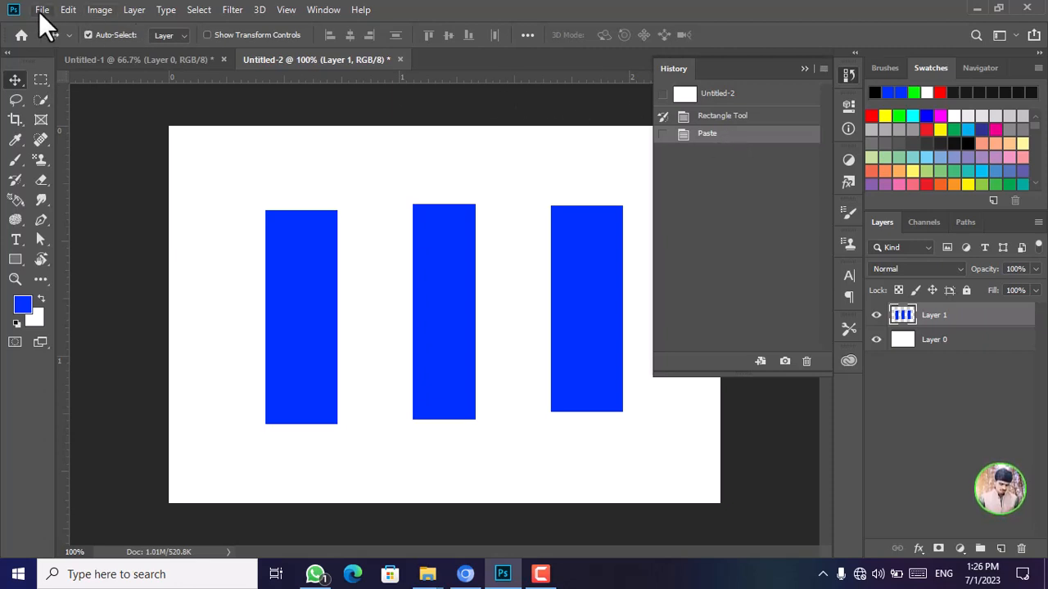
Step: Collapse the History panel and check the availability of the Paste and Purge commands after purging everything
{"action": "left_click", "coordinate": [69, 10]}
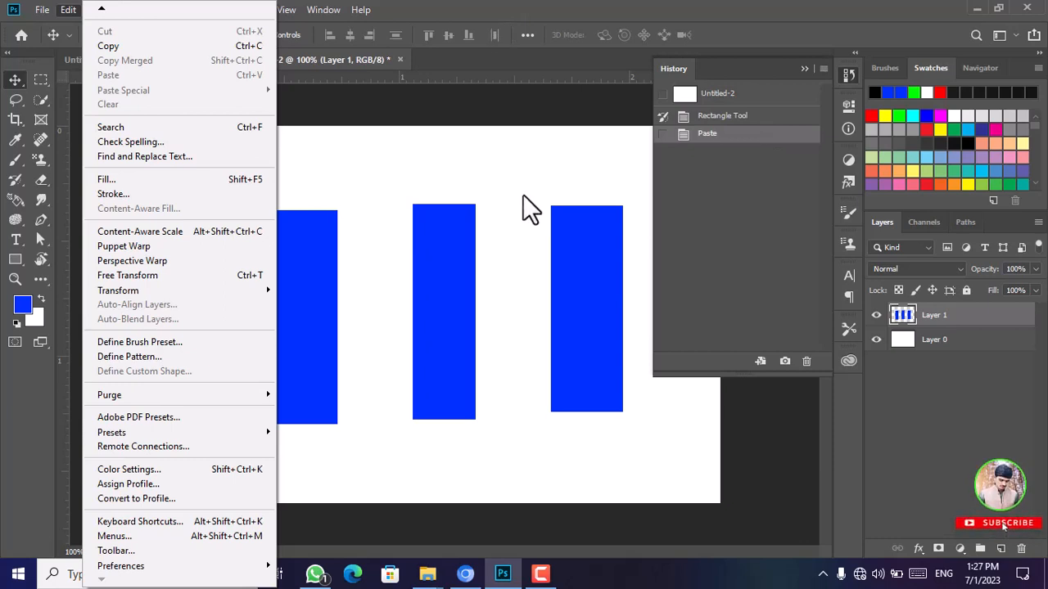
{"action": "left_click", "coordinate": [803, 71]}
{"action": "left_click", "coordinate": [72, 11]}
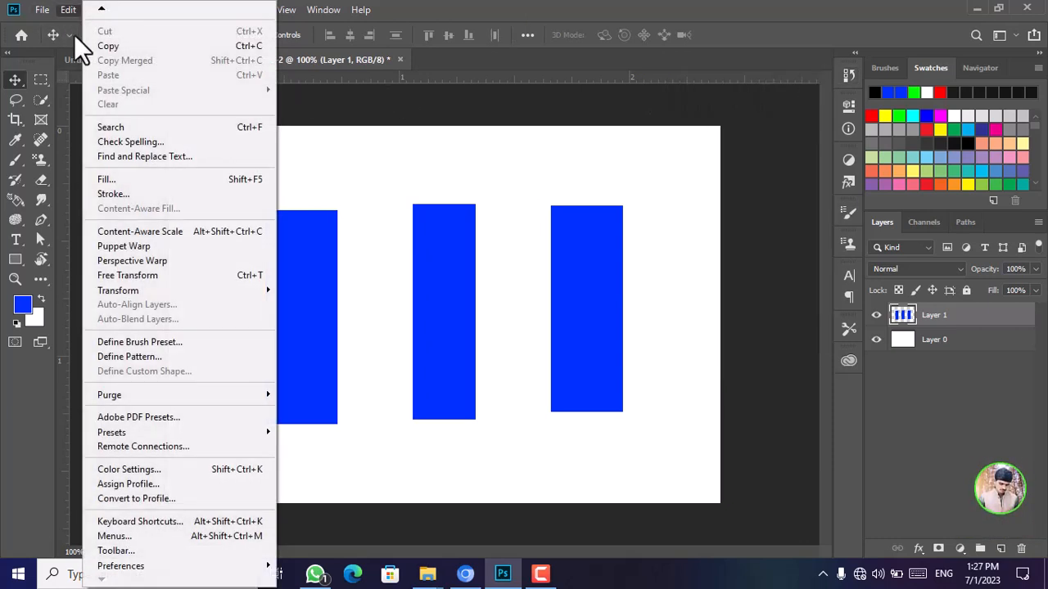
{"action": "mouse_move", "coordinate": [158, 395]}
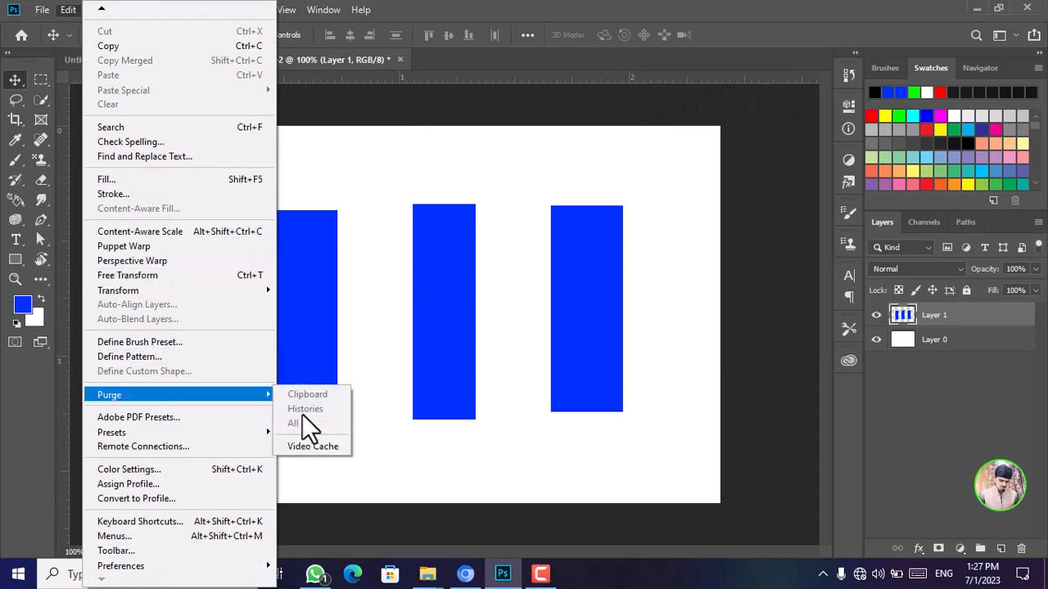